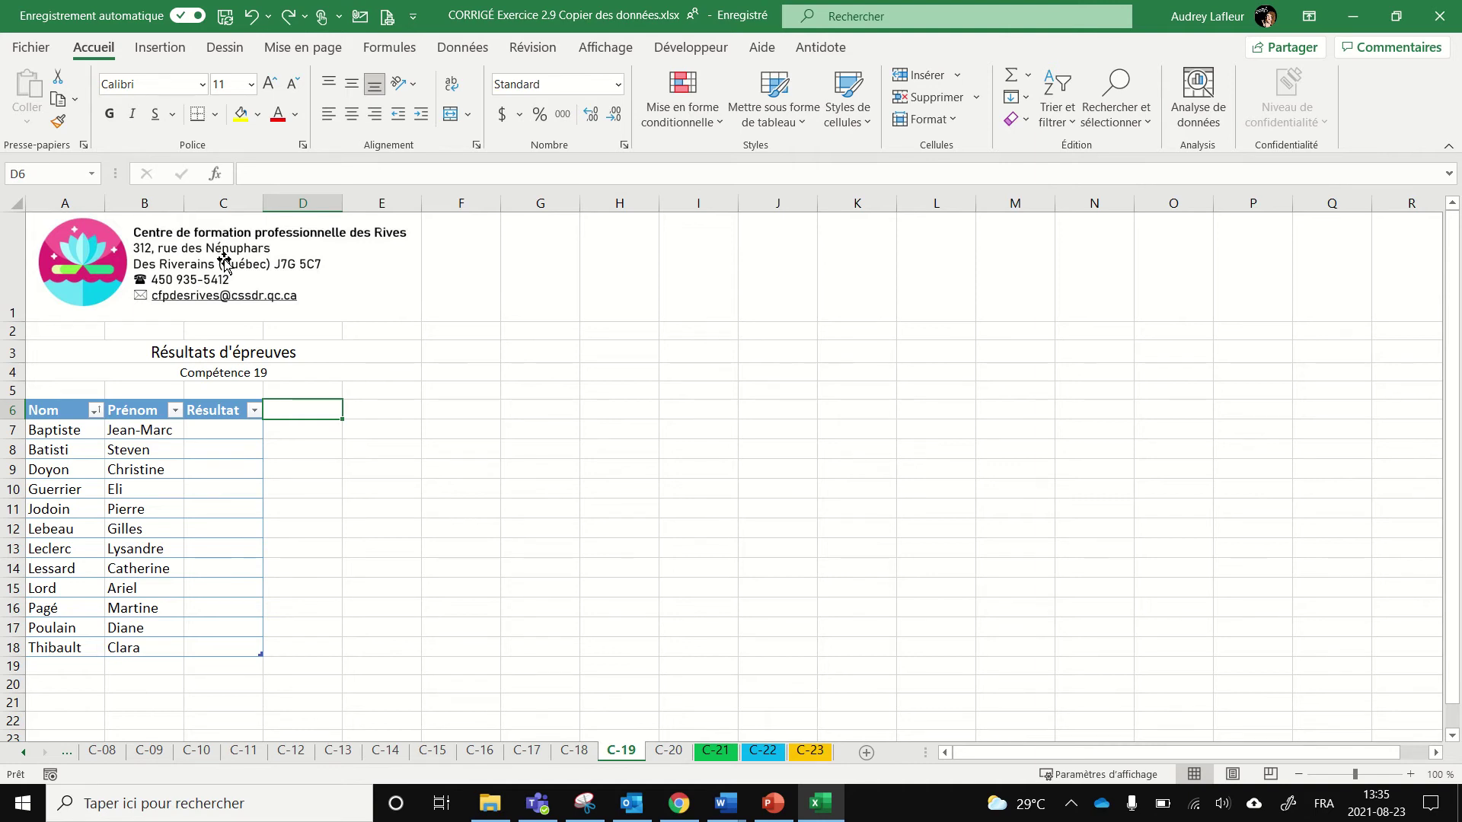
Step: Copy the logo and address header image at the top of sheet C-19
click(196, 259)
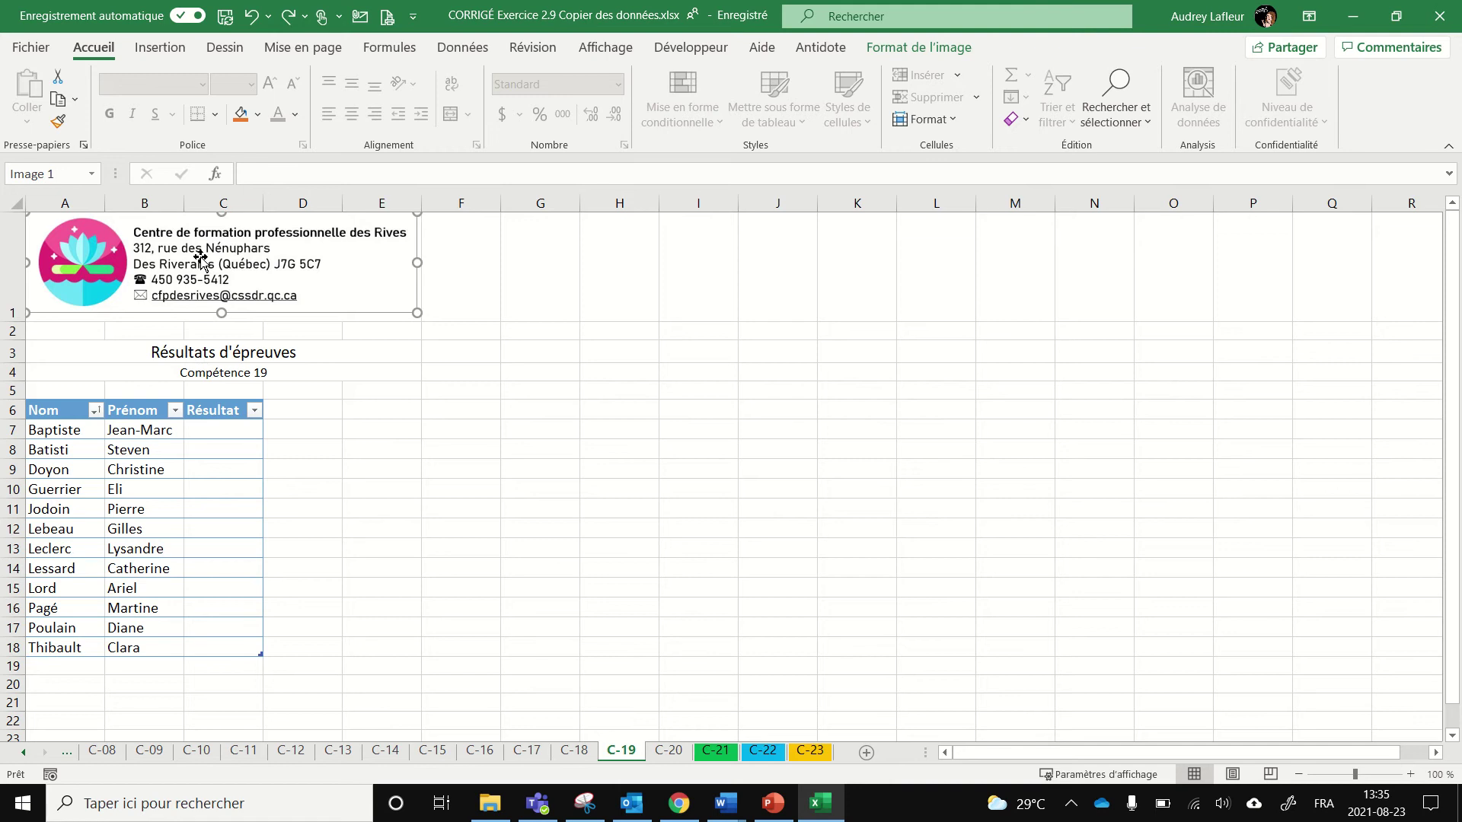
key(ctrl+c)
right_click(200, 259)
click(260, 300)
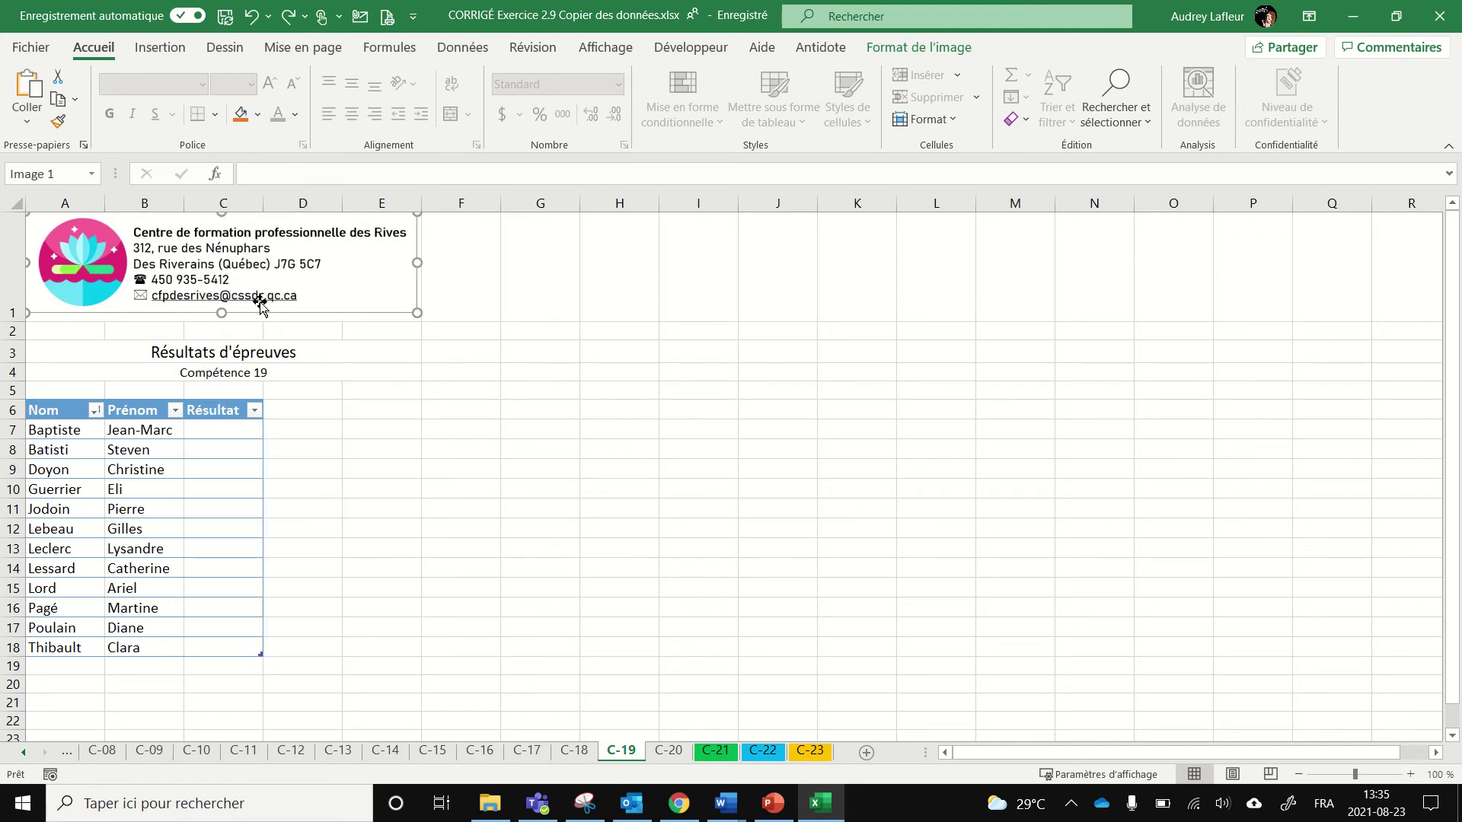
Step: Group sheets C-21, C-22 and C-23 and make row 1 taller to fit the header
click(721, 755)
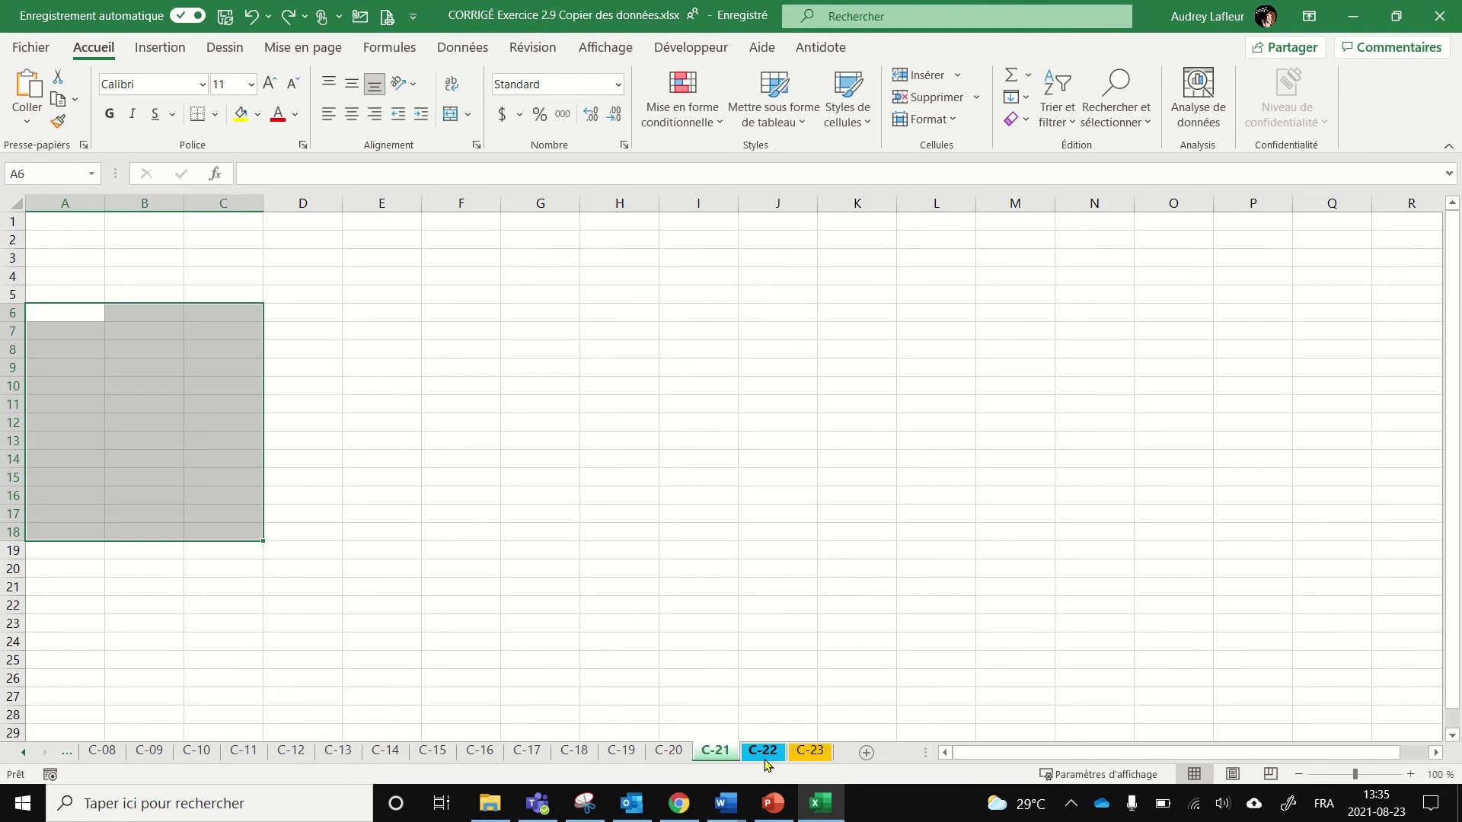
ctrl+click(762, 753)
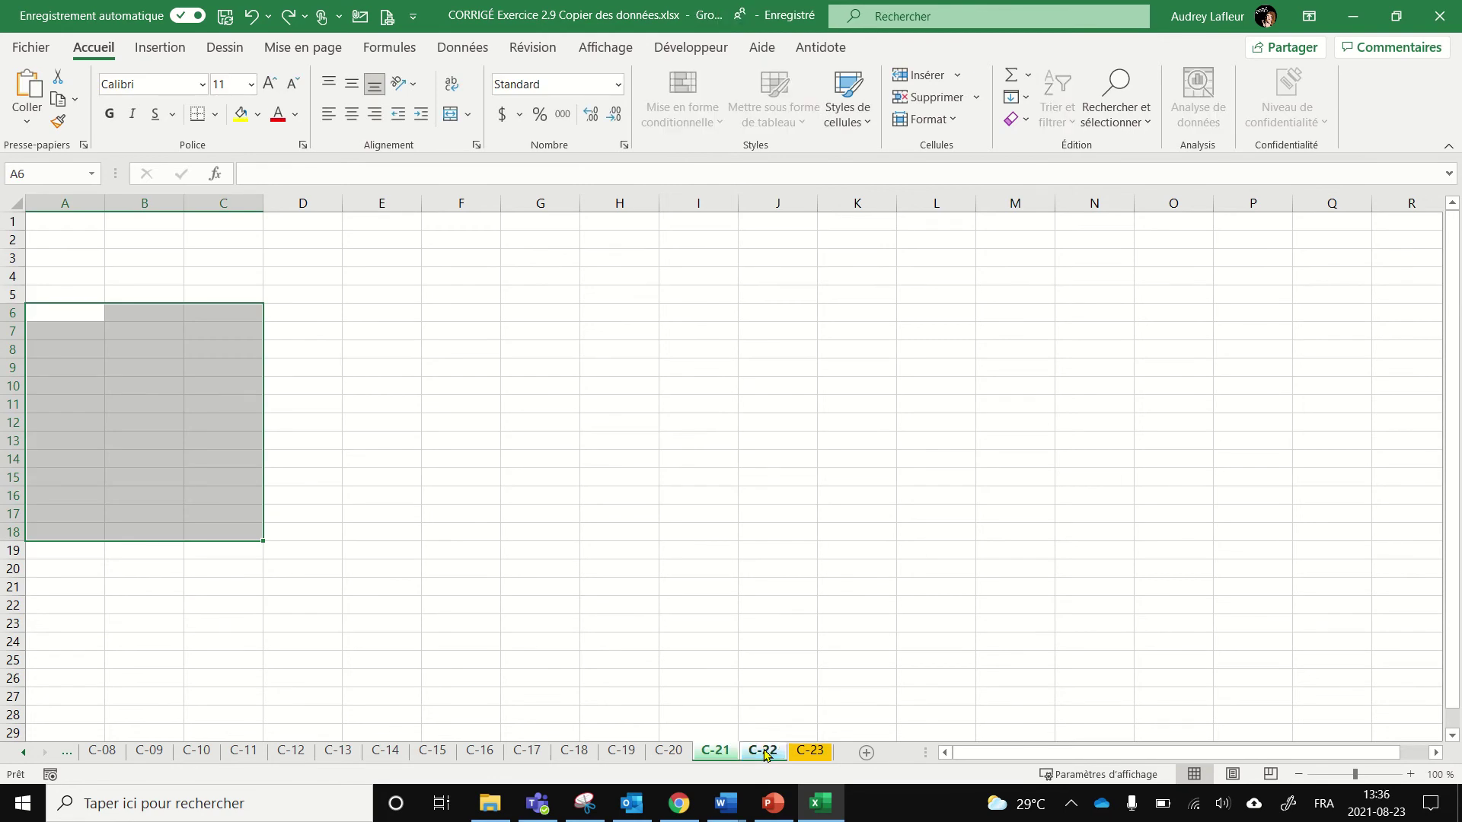
ctrl+click(811, 753)
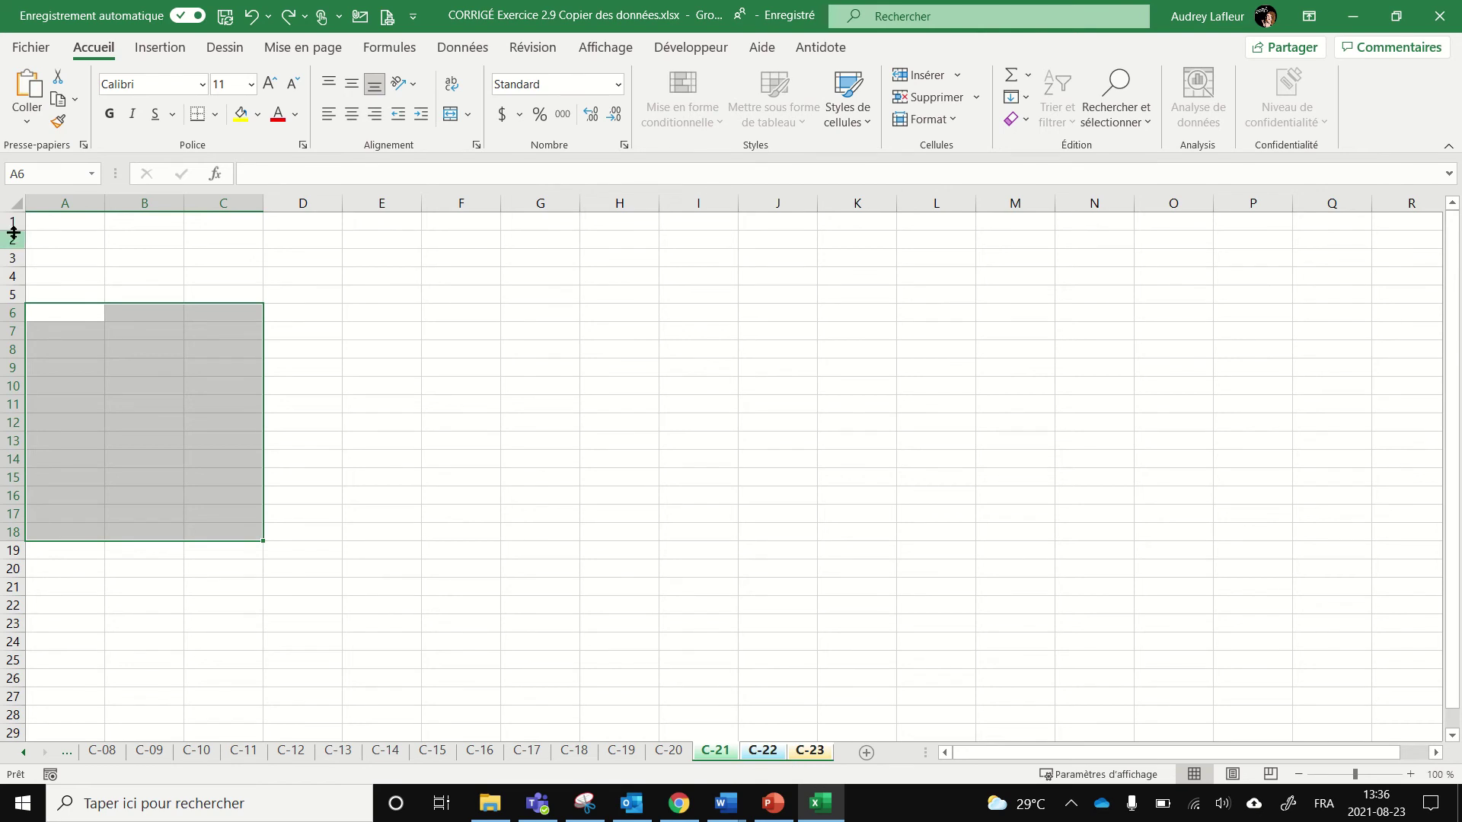
drag(13, 230, 28, 288)
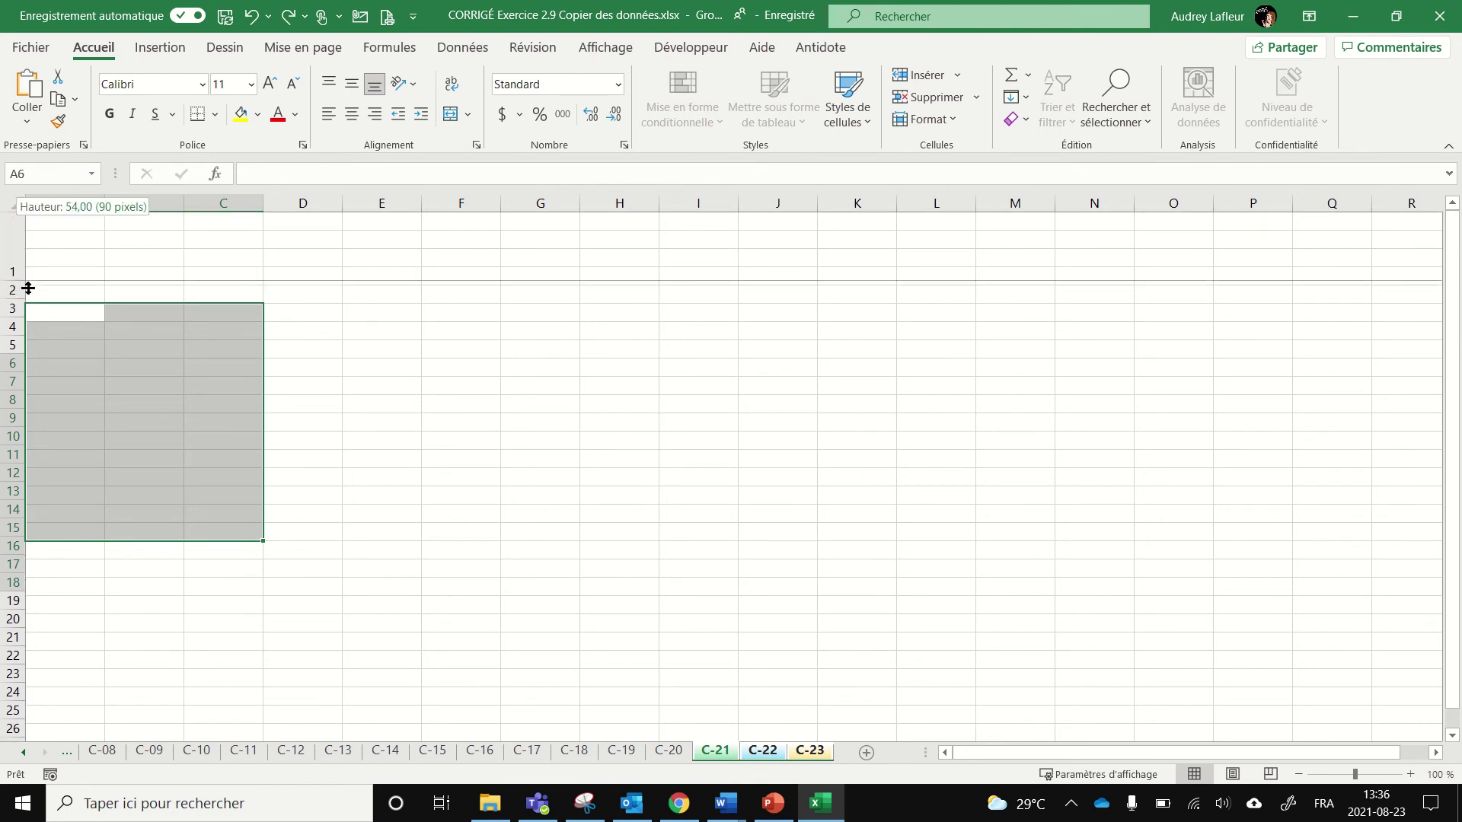
drag(28, 288, 28, 315)
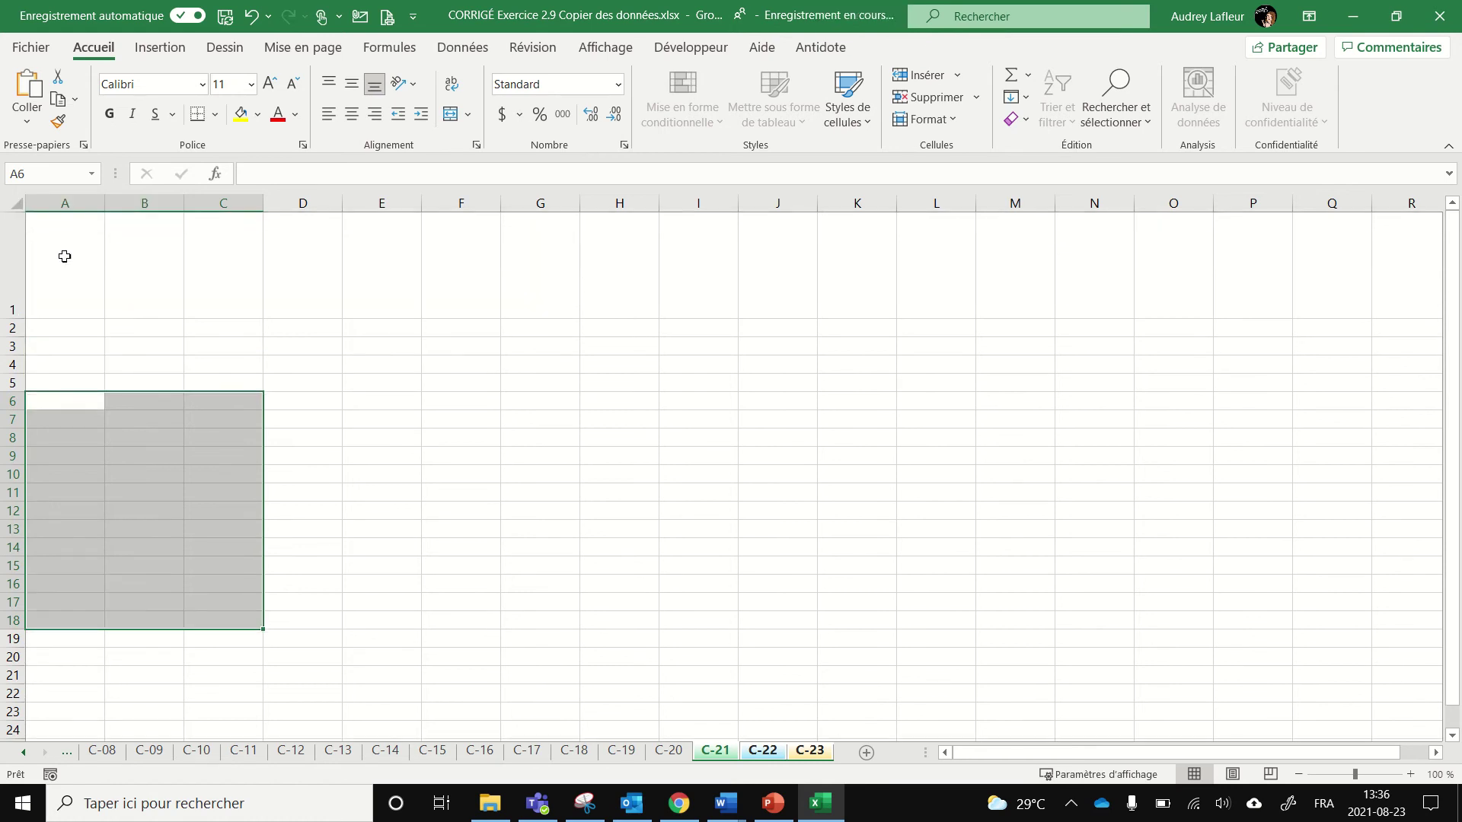
Step: Merge and center A1:D1 on the grouped sheets, then ungroup them
mouse_move(61, 254)
mouse_down()
mouse_move(327, 274)
mouse_move(309, 275)
mouse_up()
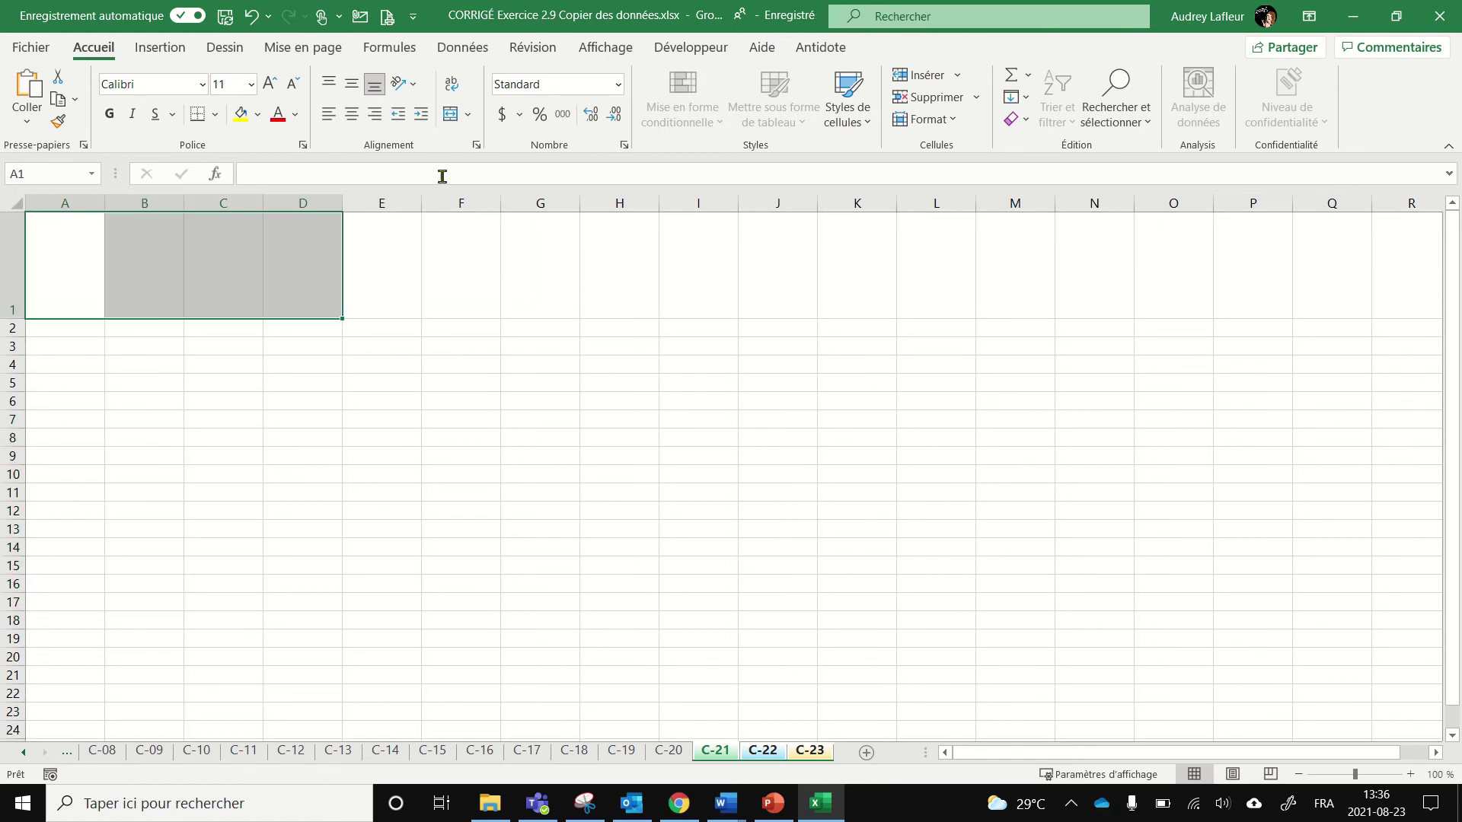
click(452, 120)
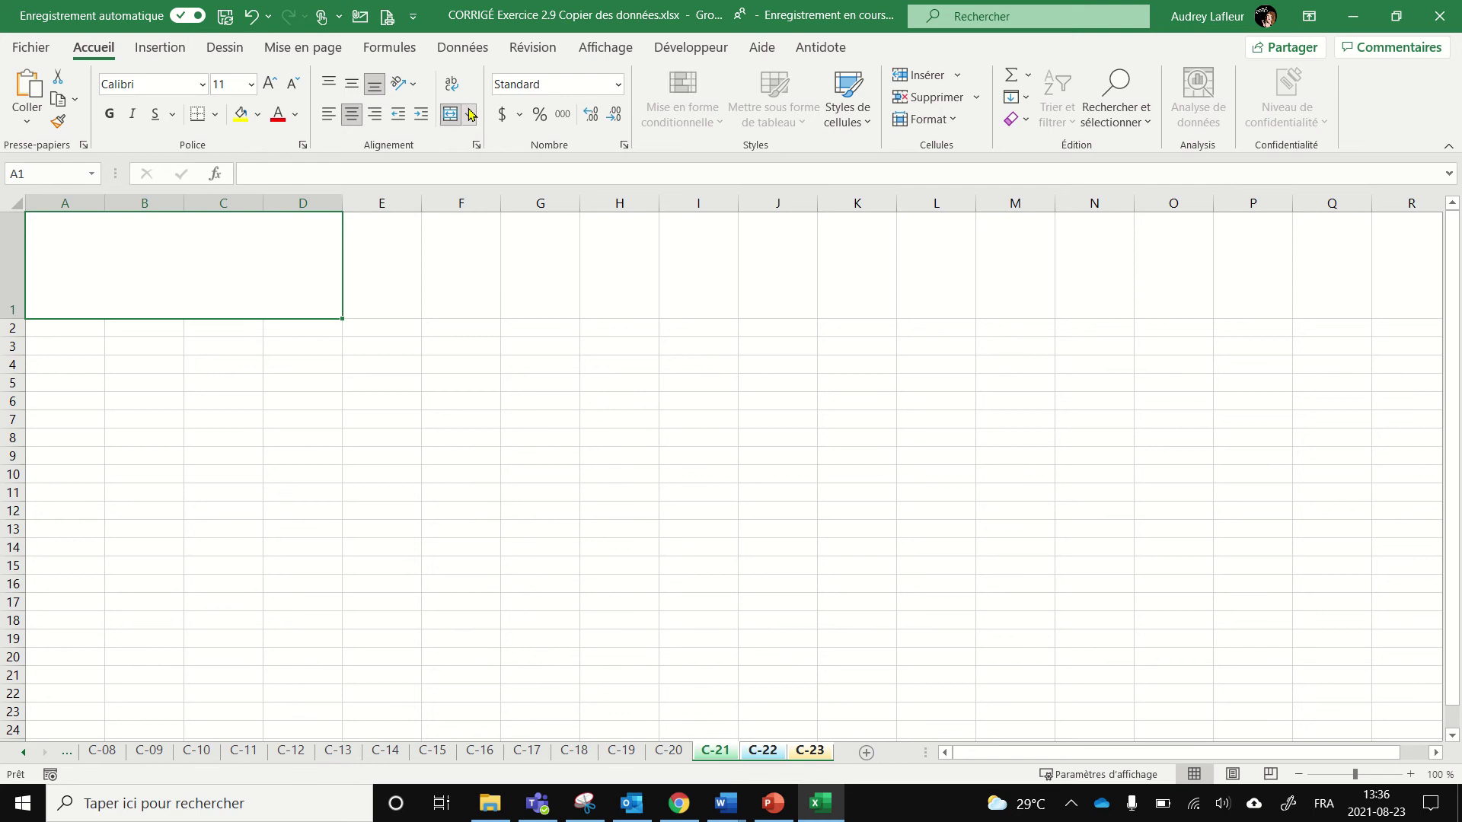
click(467, 115)
click(490, 169)
right_click(810, 753)
click(845, 737)
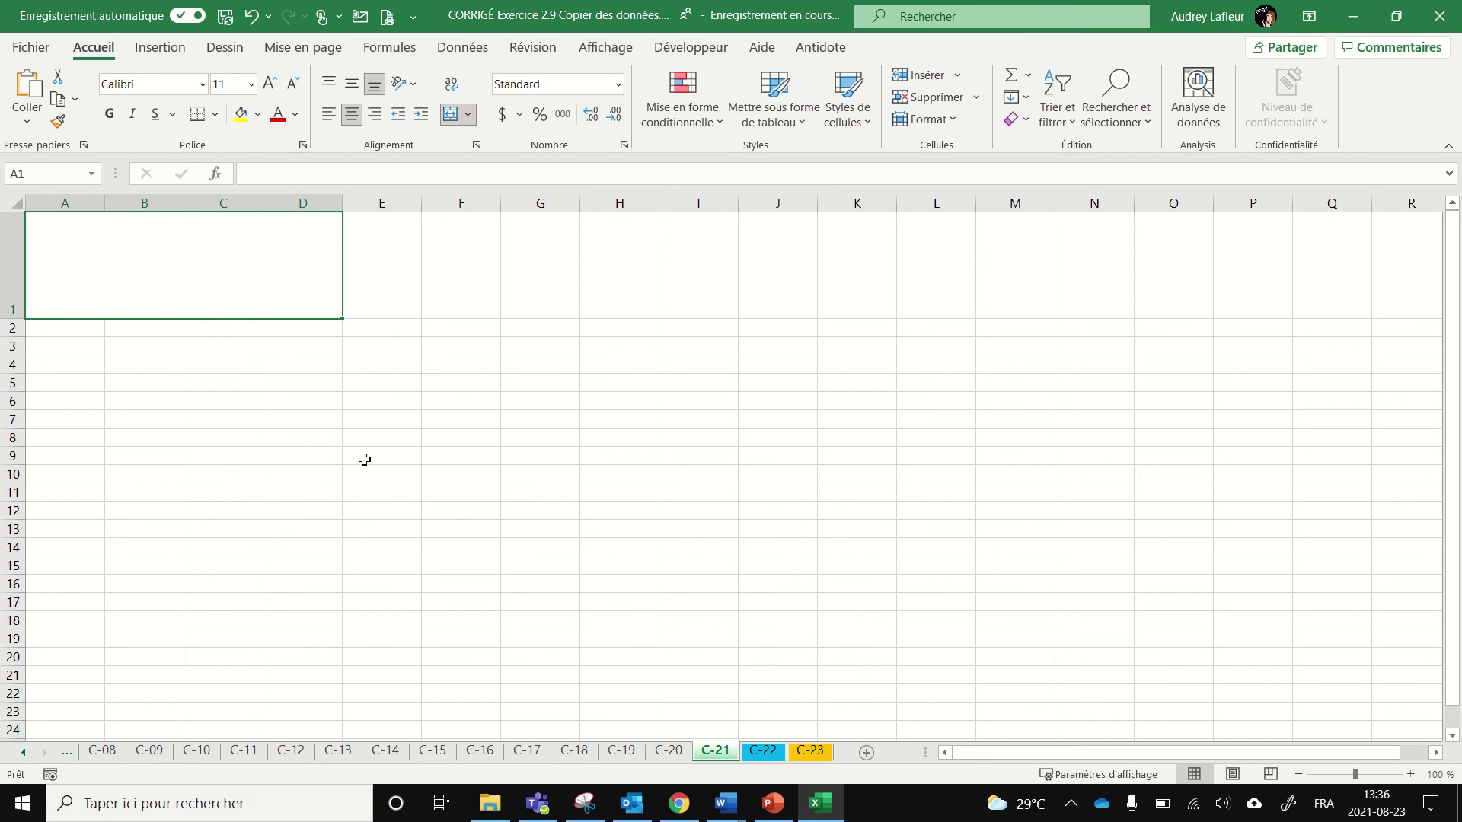
click(668, 751)
Step: Copy the header image from C-20 and paste it onto sheet C-21
click(190, 258)
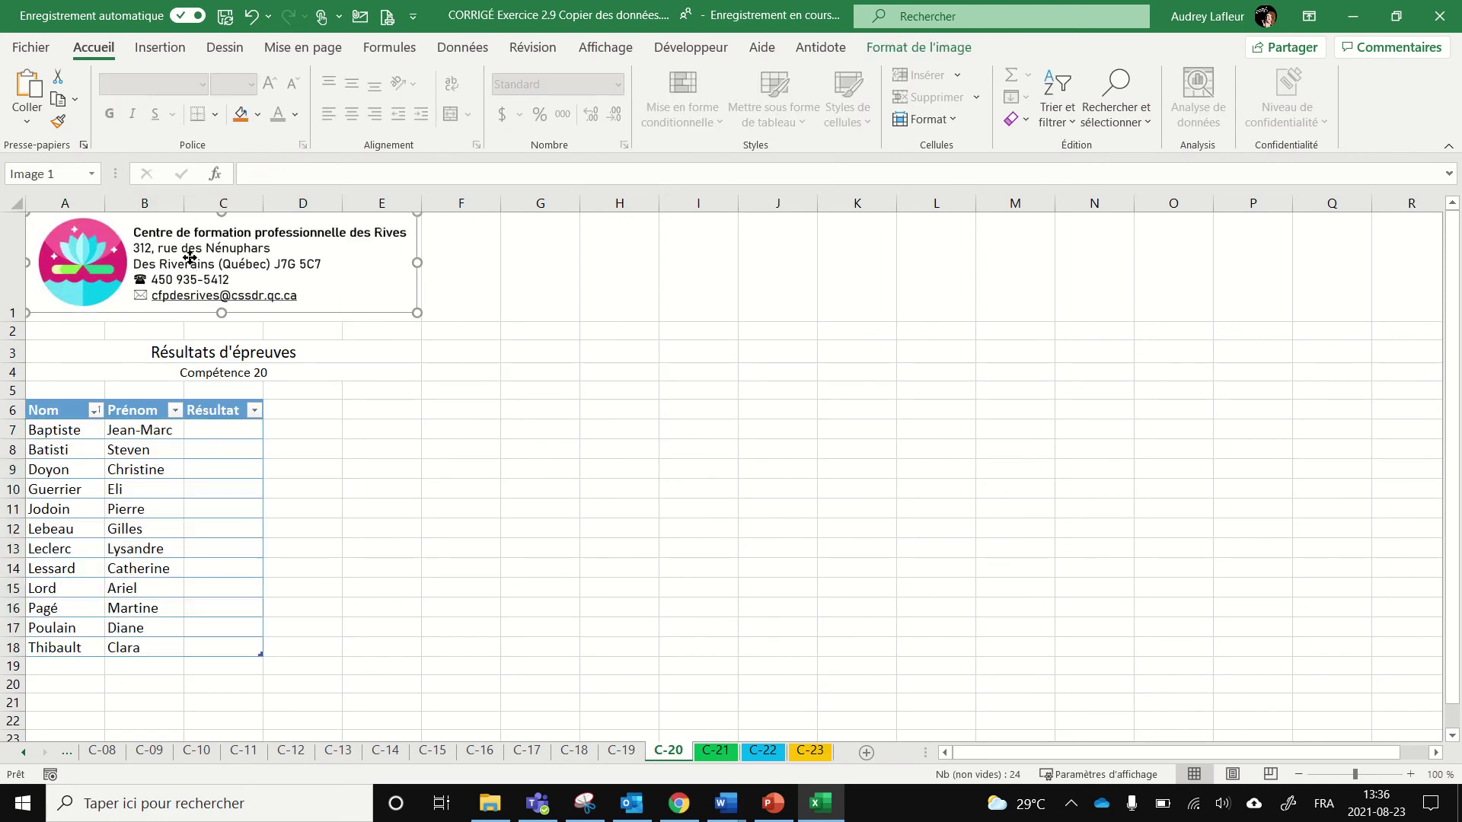
right_click(190, 258)
click(222, 301)
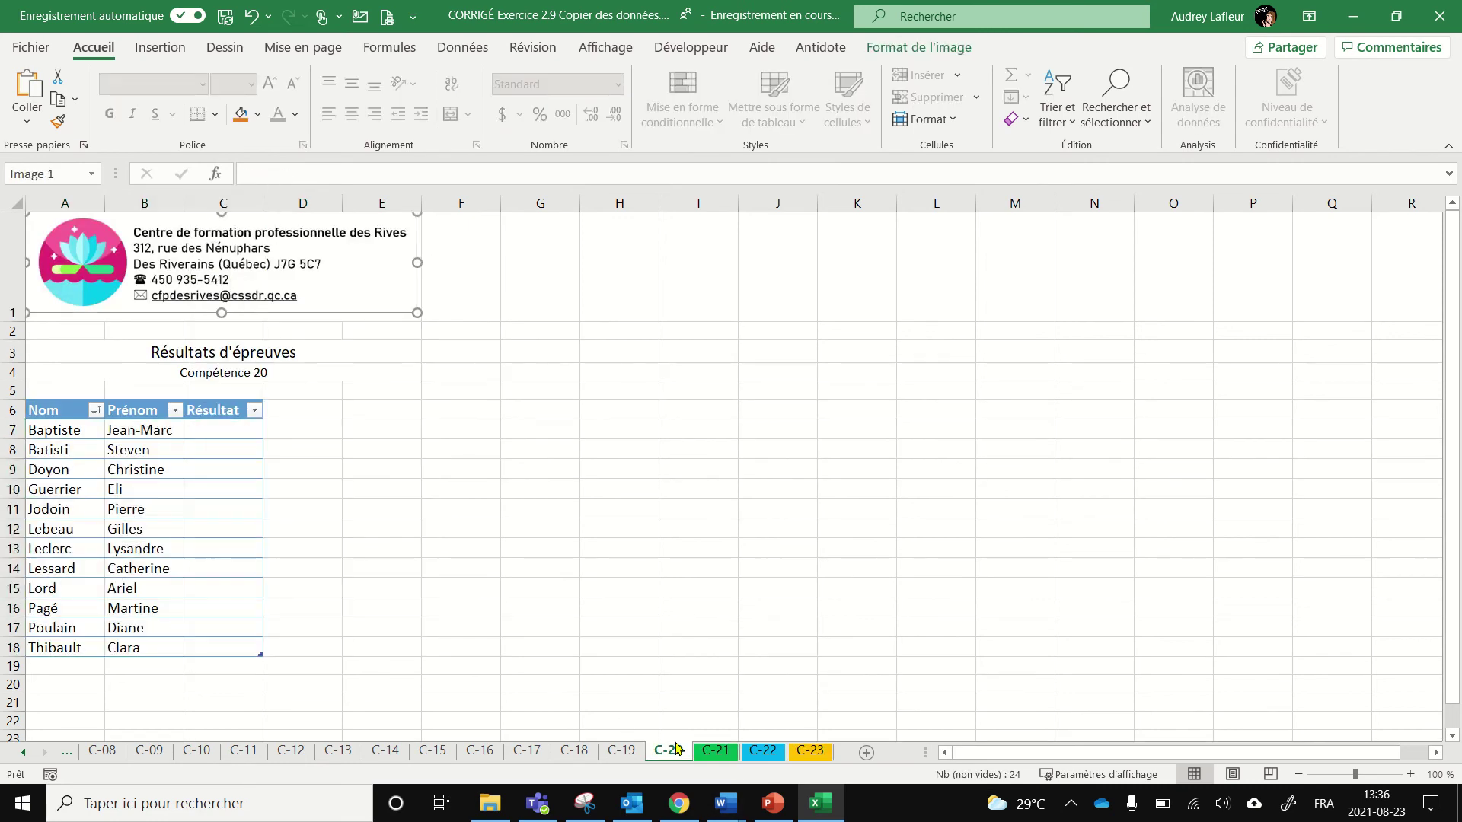
click(714, 751)
key(ctrl+v)
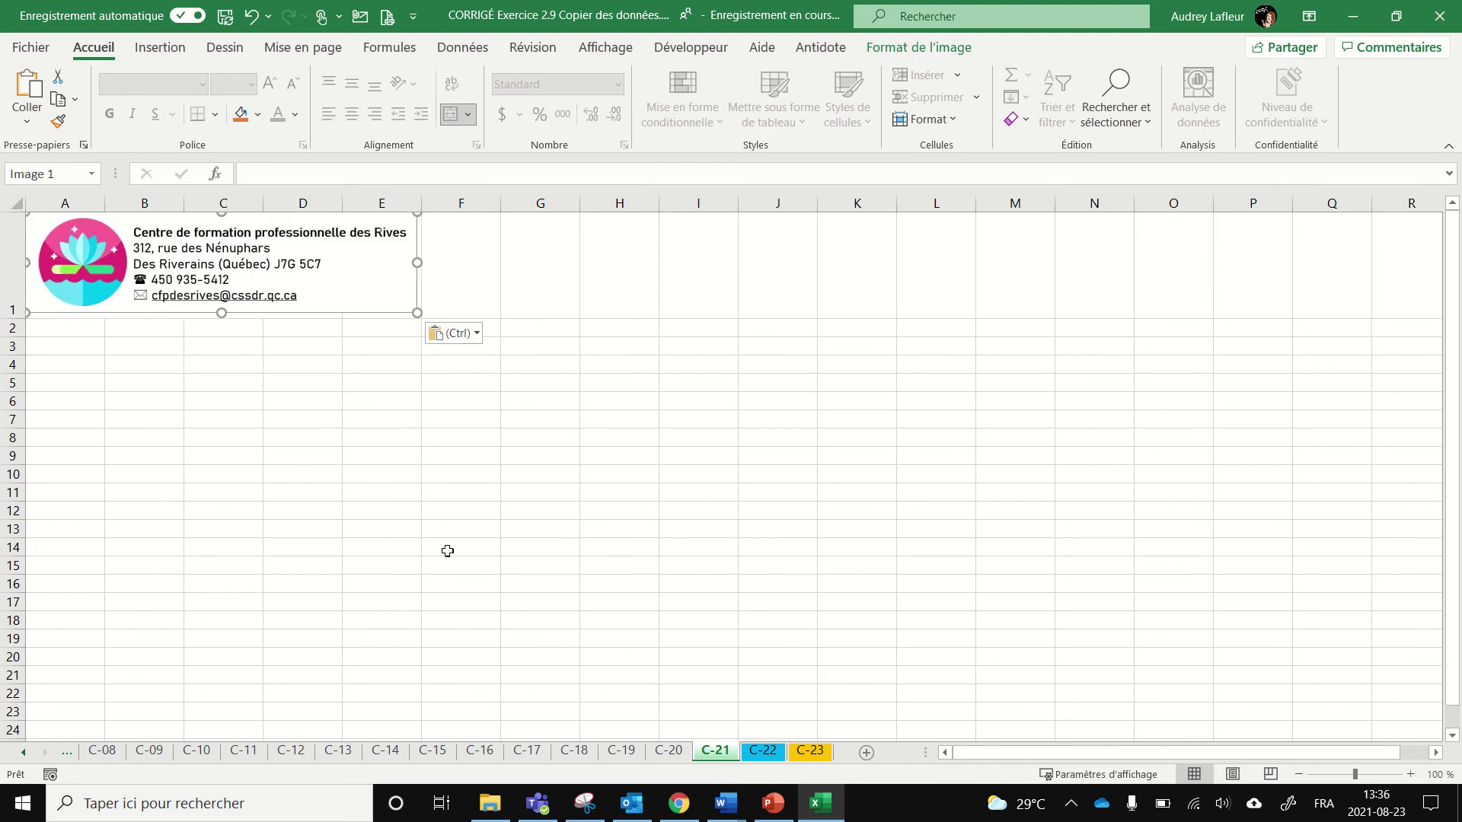
Step: Paste the header image onto C-22 and C-23 separately after the grouped paste fails
click(777, 752)
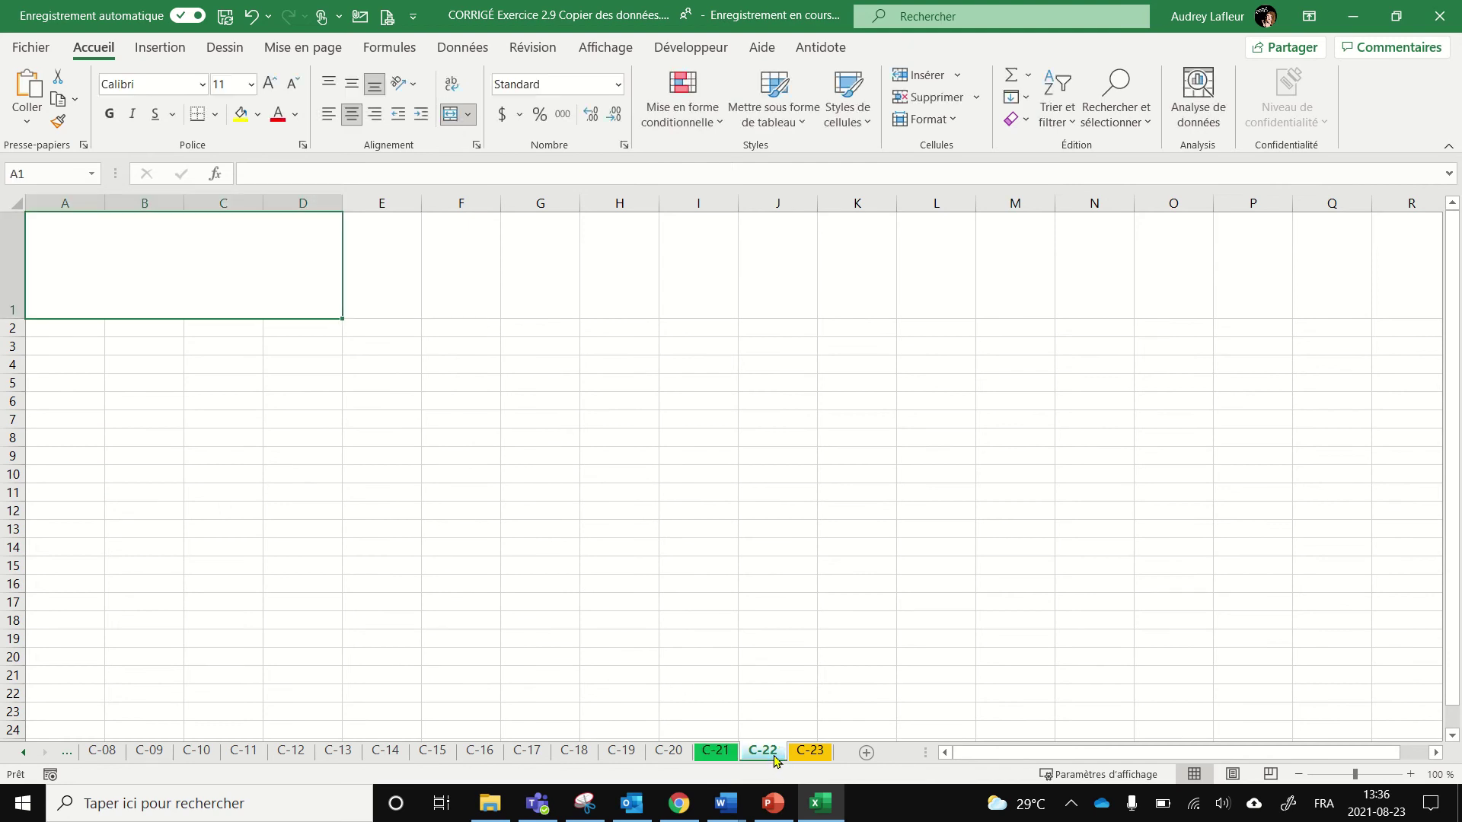
ctrl+click(811, 752)
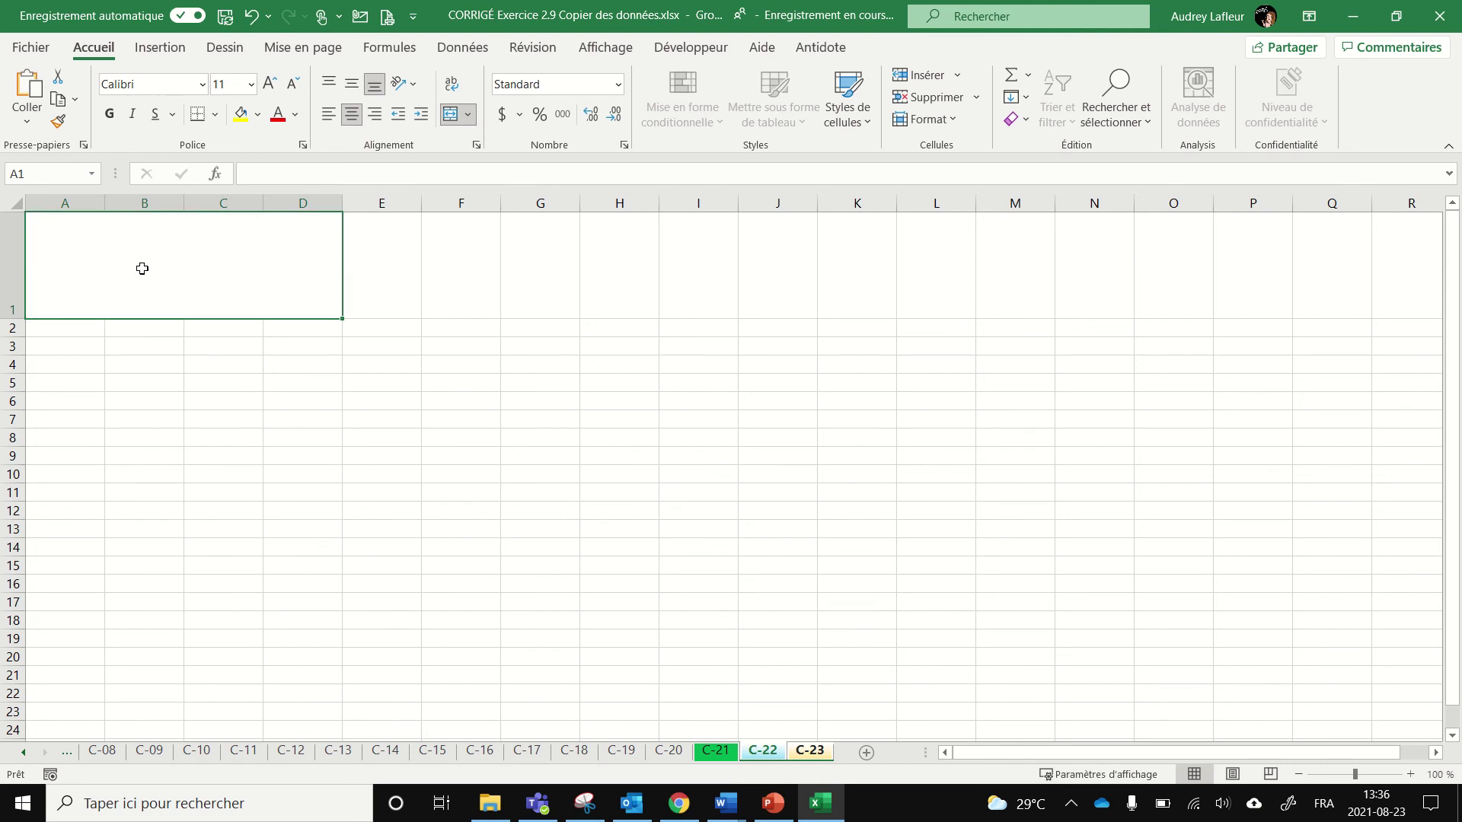
right_click(143, 269)
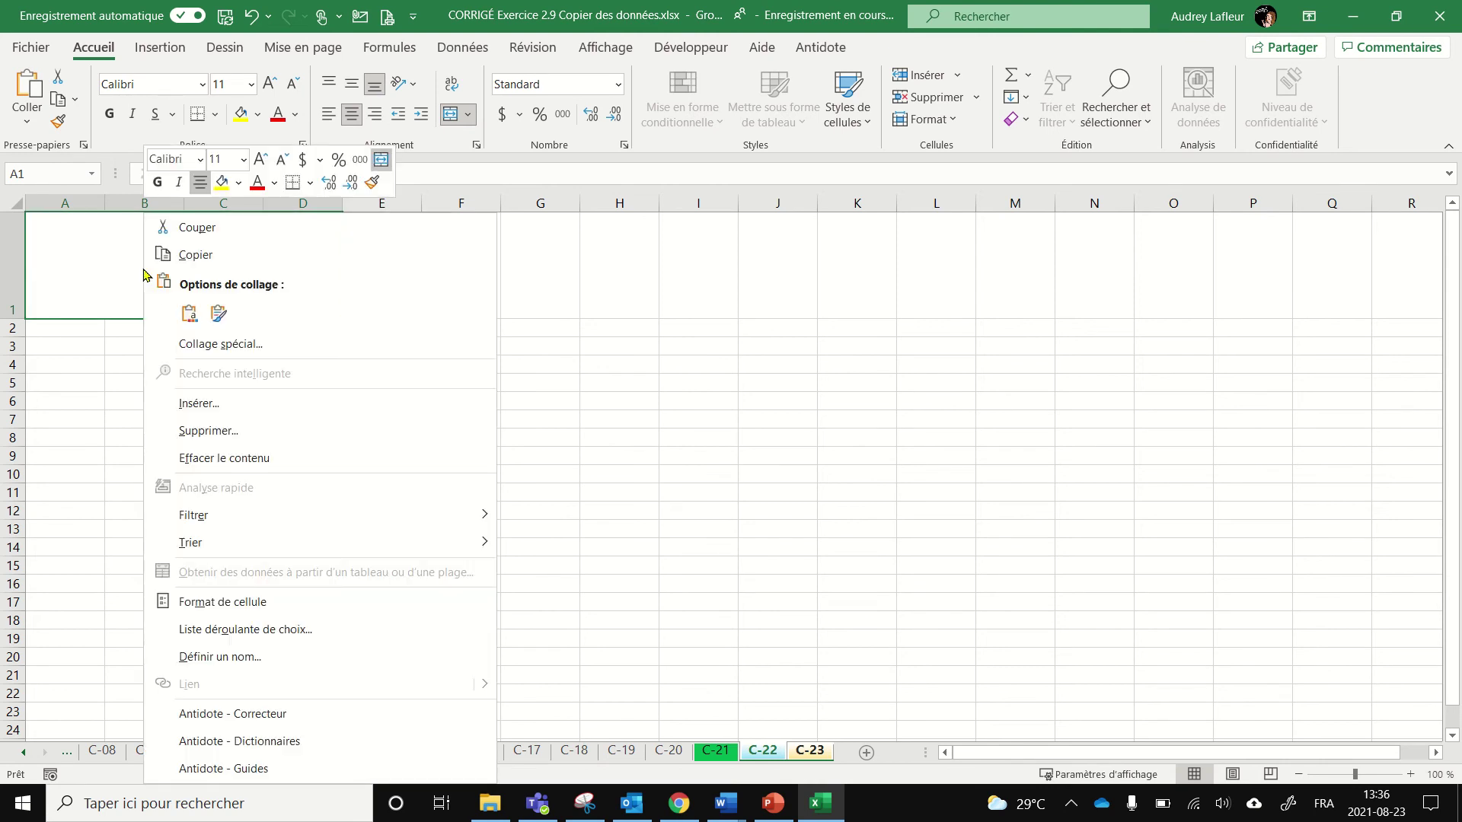
click(189, 309)
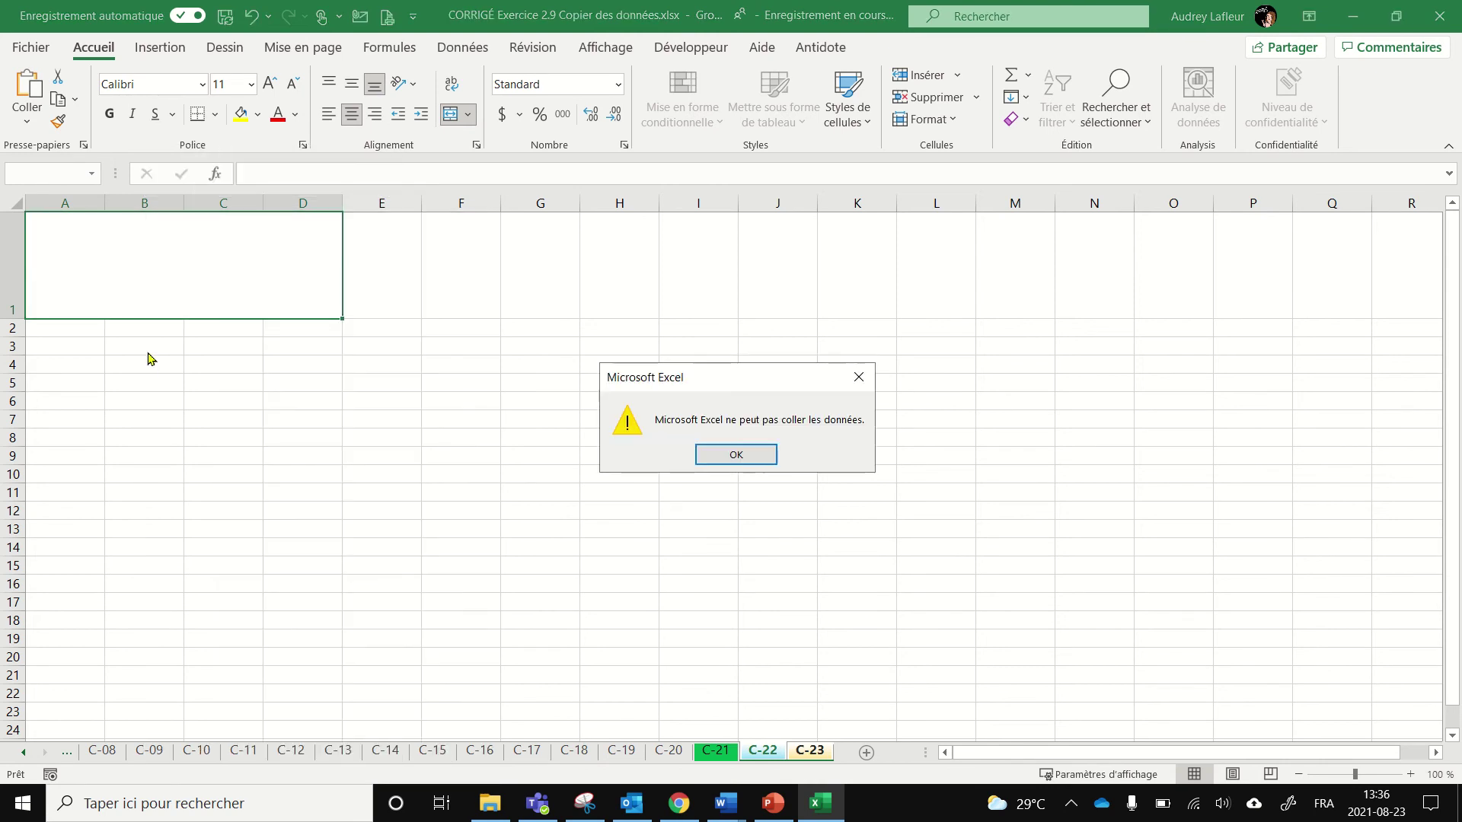
click(734, 456)
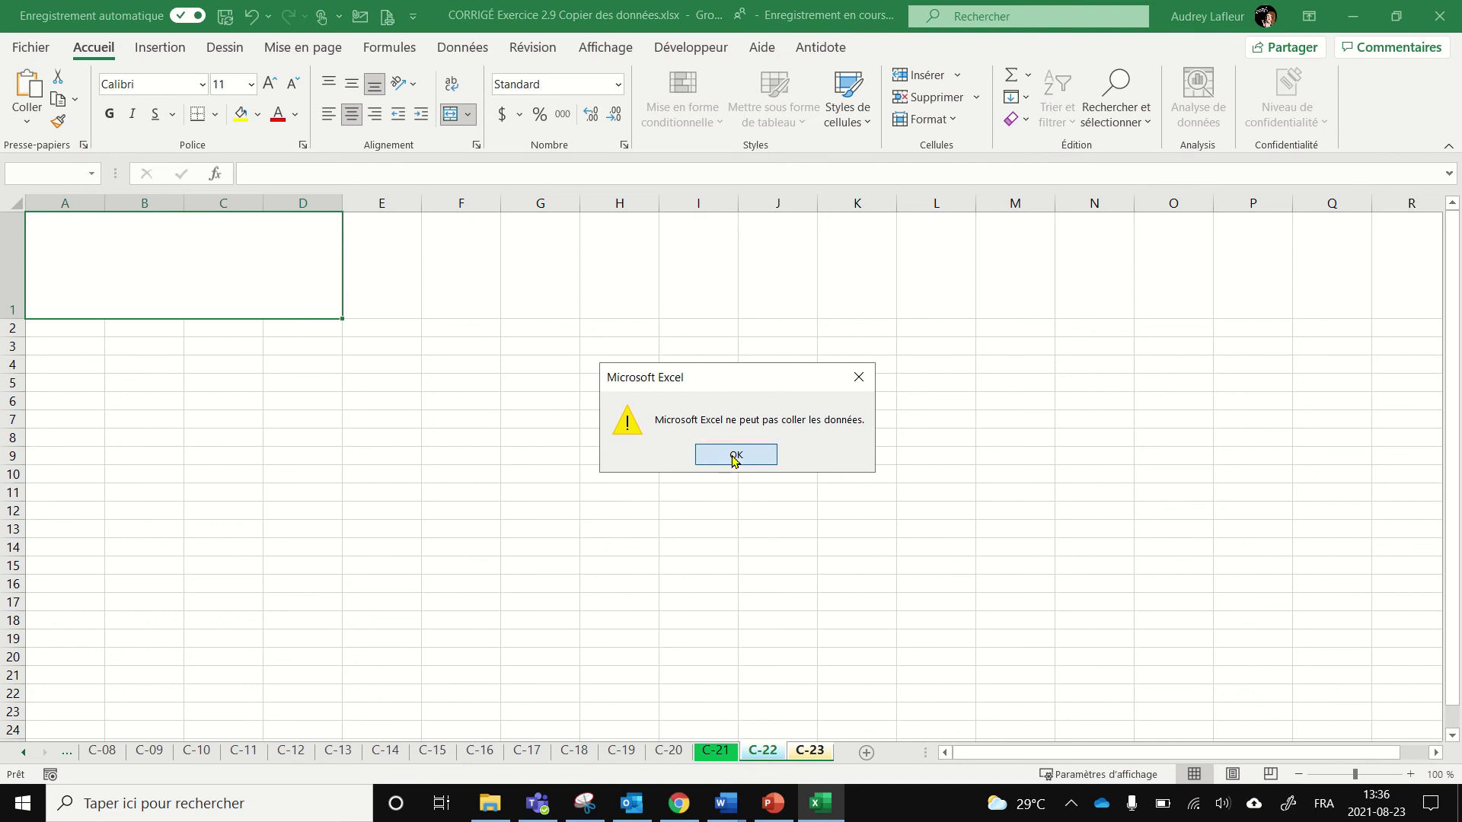
right_click(770, 750)
click(841, 735)
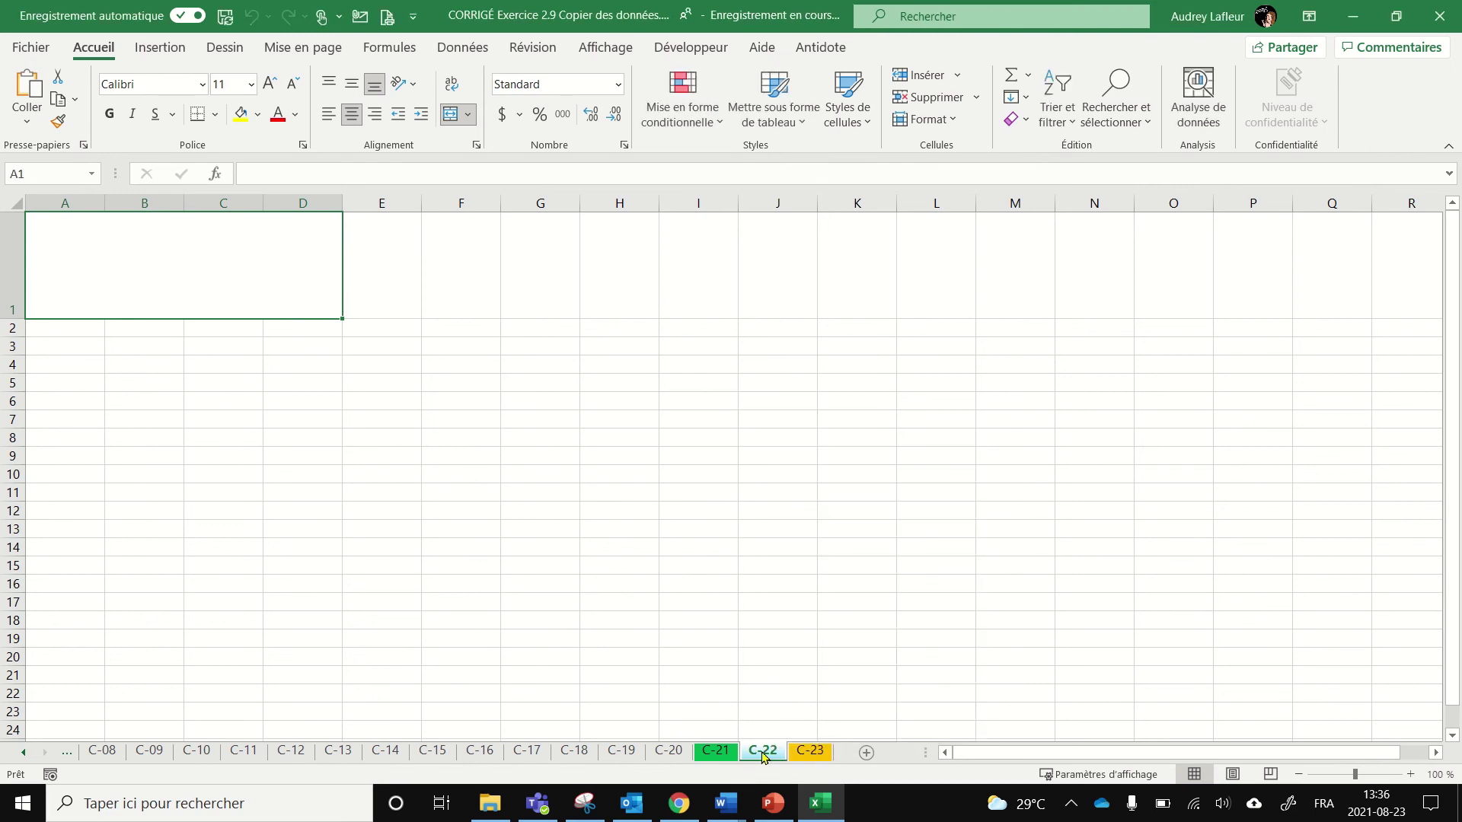
key(ctrl+v)
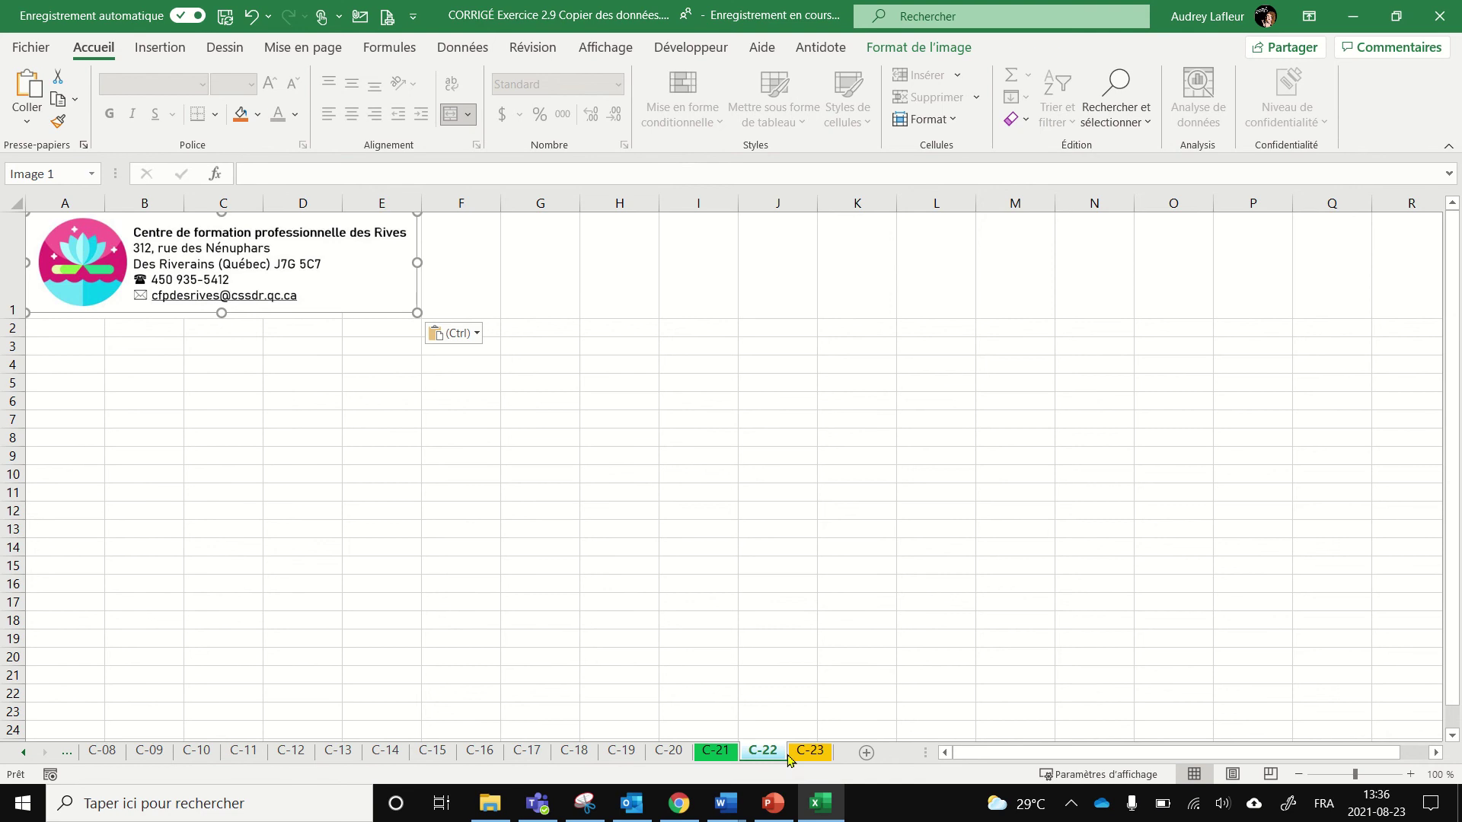
click(809, 752)
key(ctrl+v)
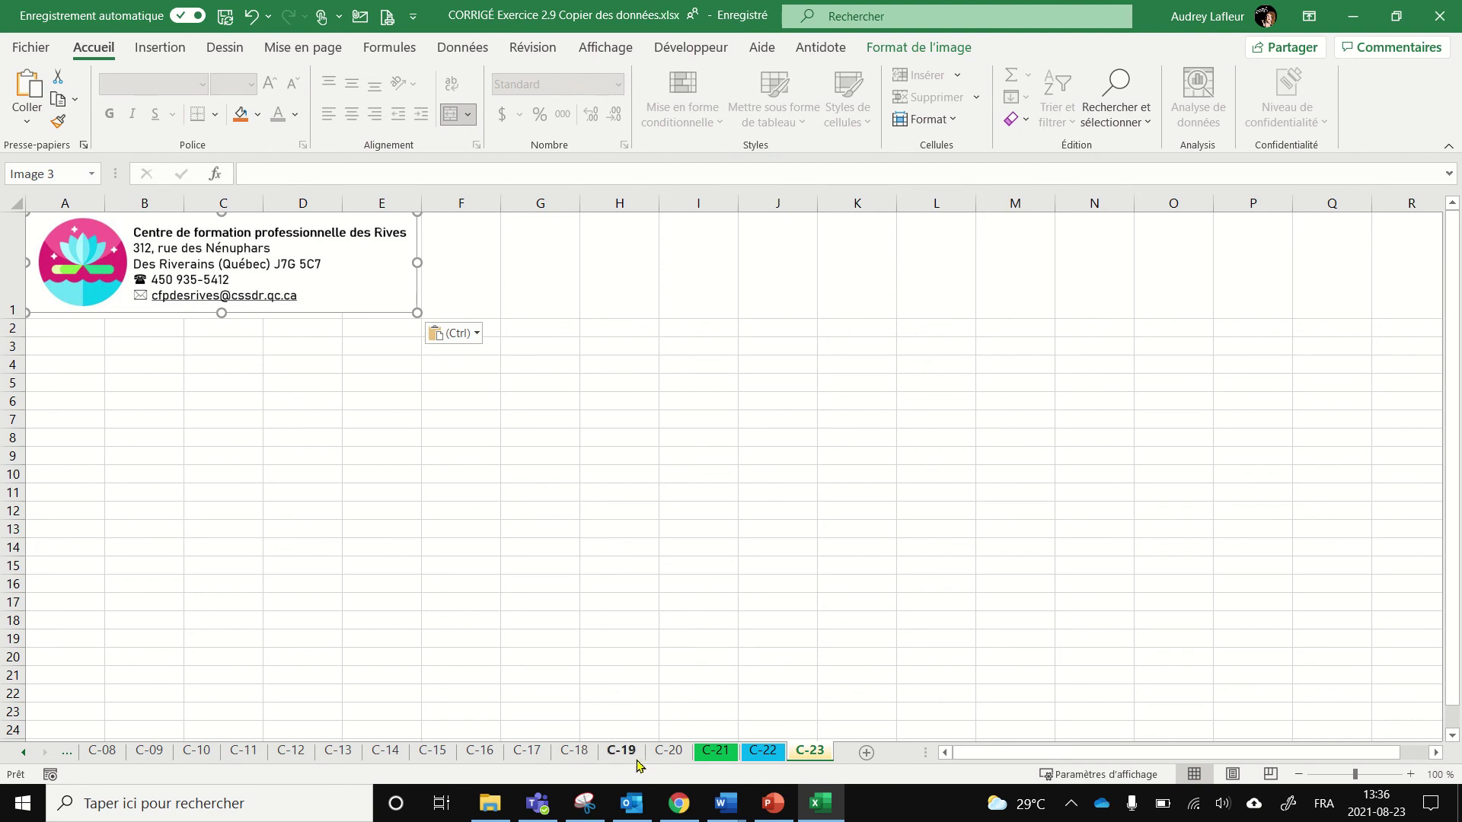
Step: Select A3:E16 on C-19 and group sheets C-21, C-22 and C-23 with it
click(621, 751)
click(400, 449)
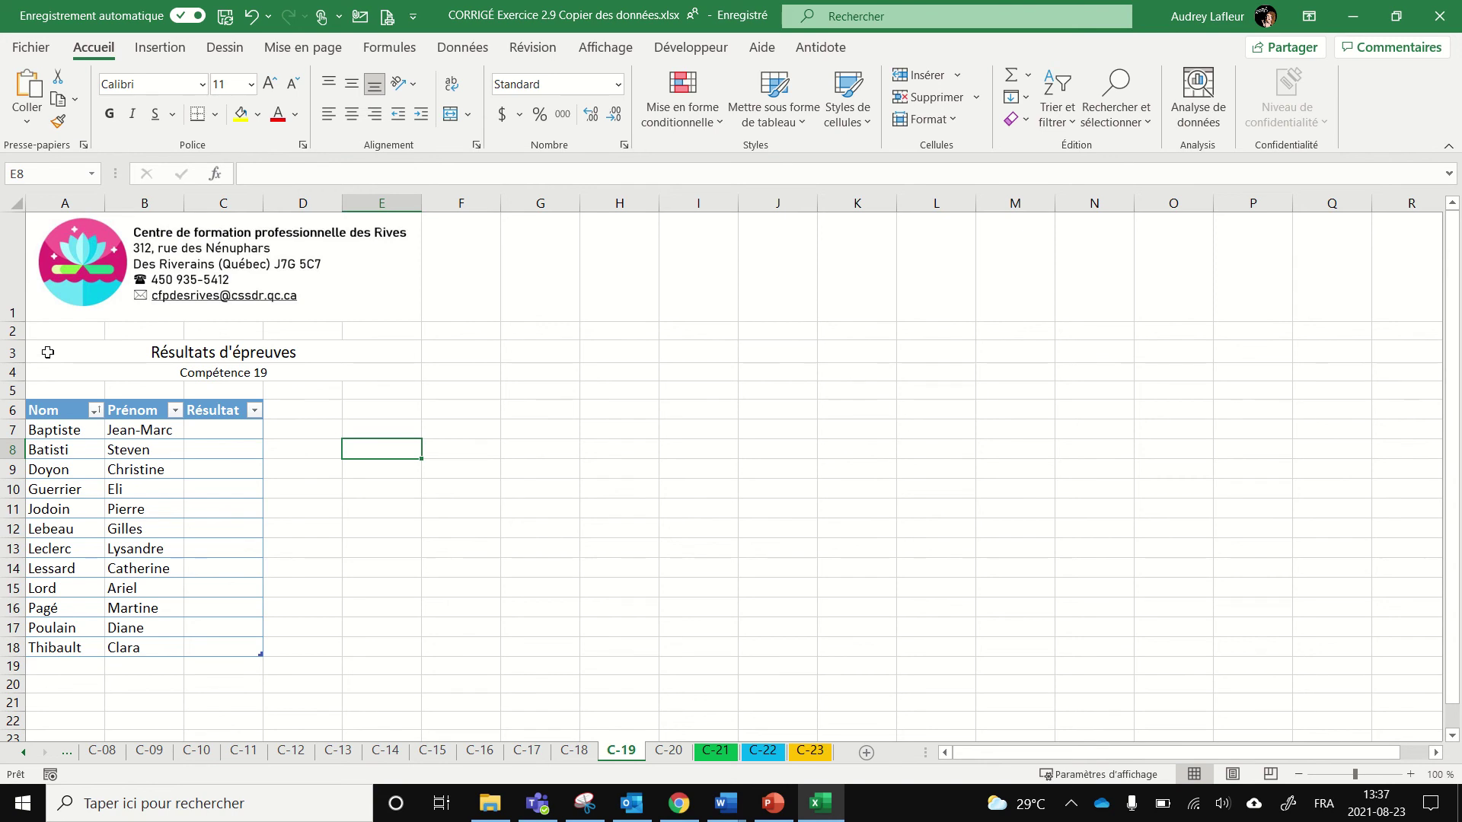
drag(47, 353, 381, 609)
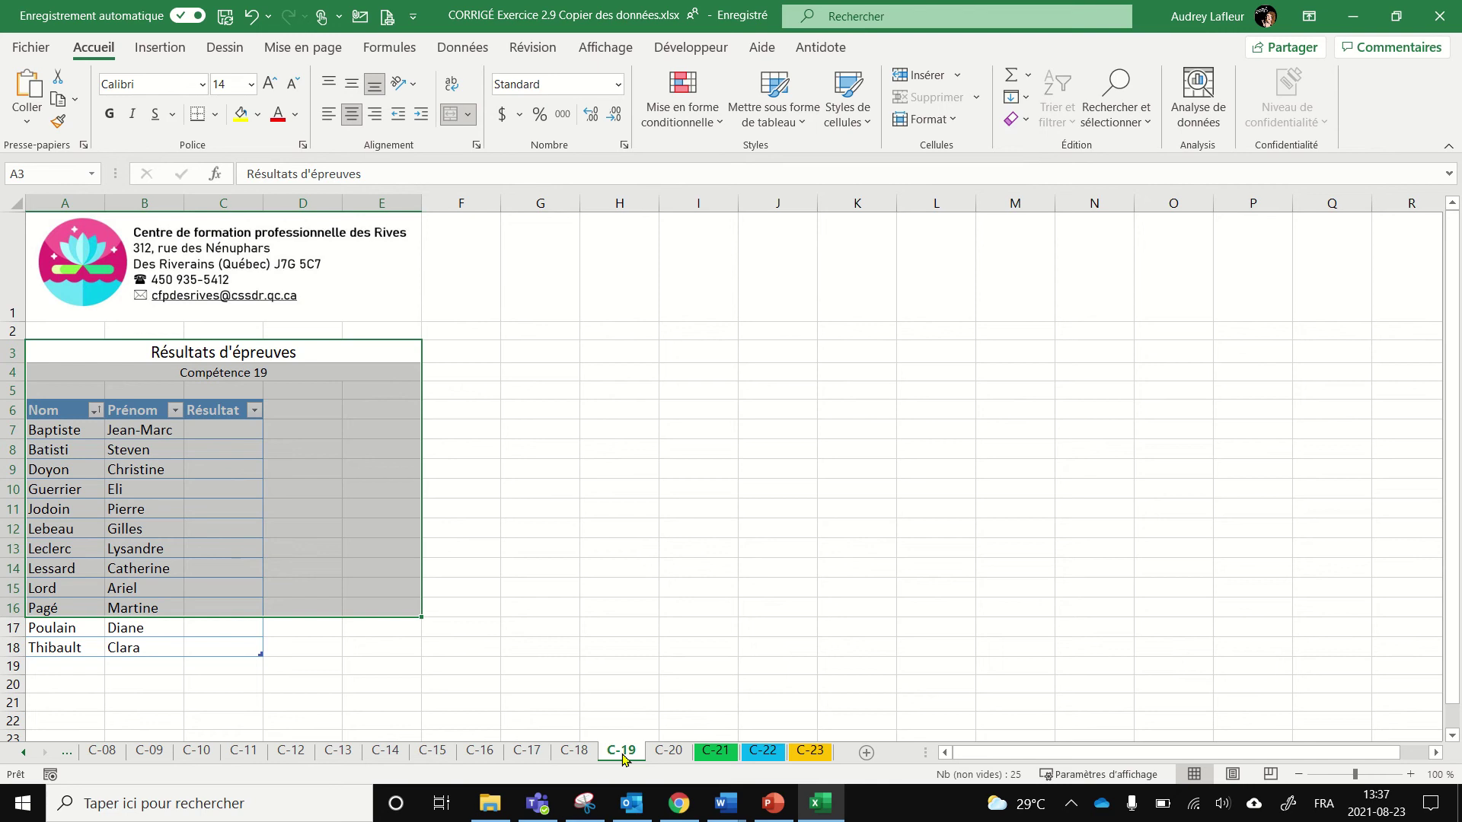
ctrl+click(714, 751)
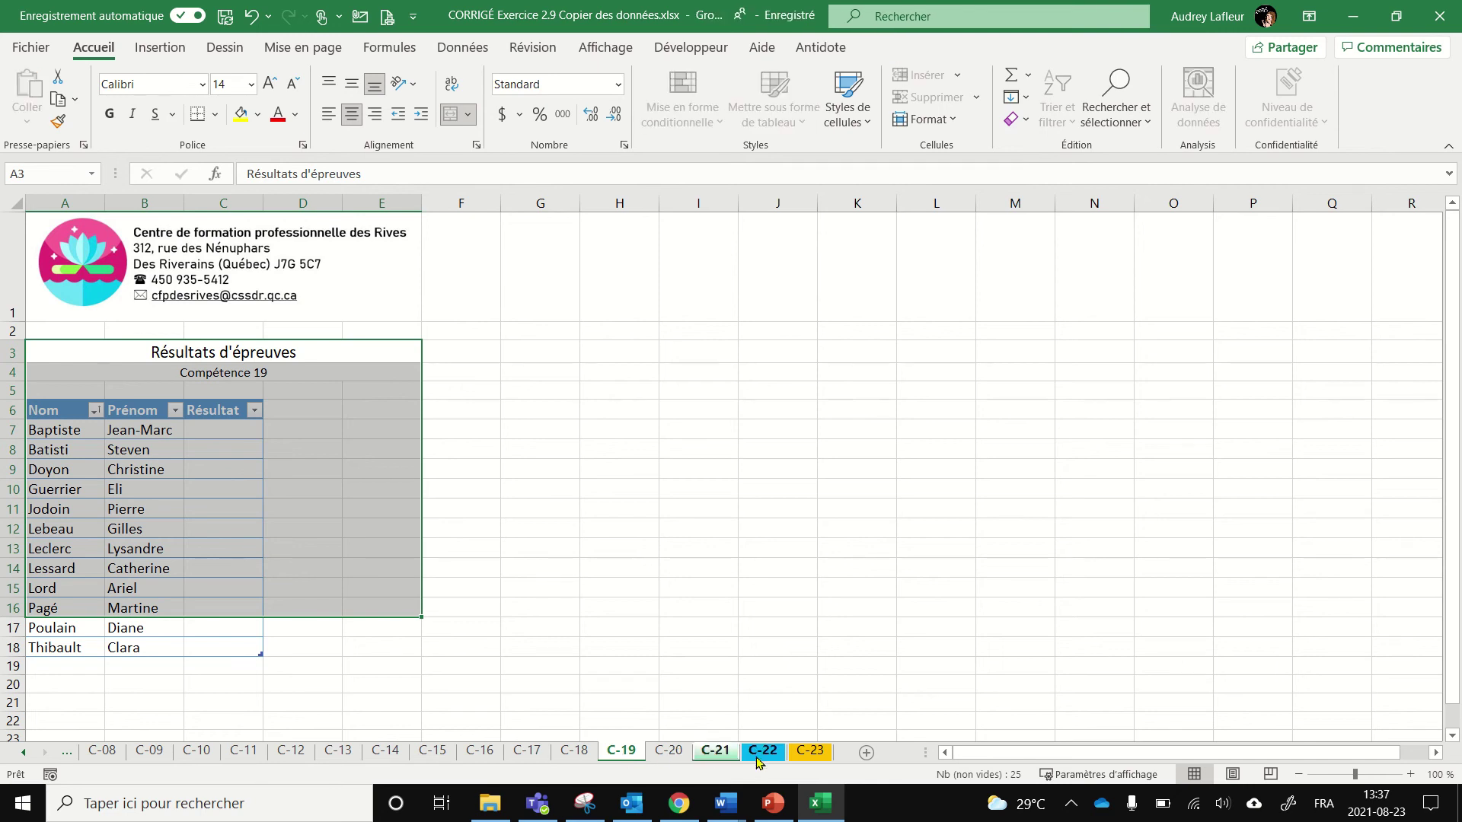
ctrl+click(763, 753)
ctrl+click(810, 751)
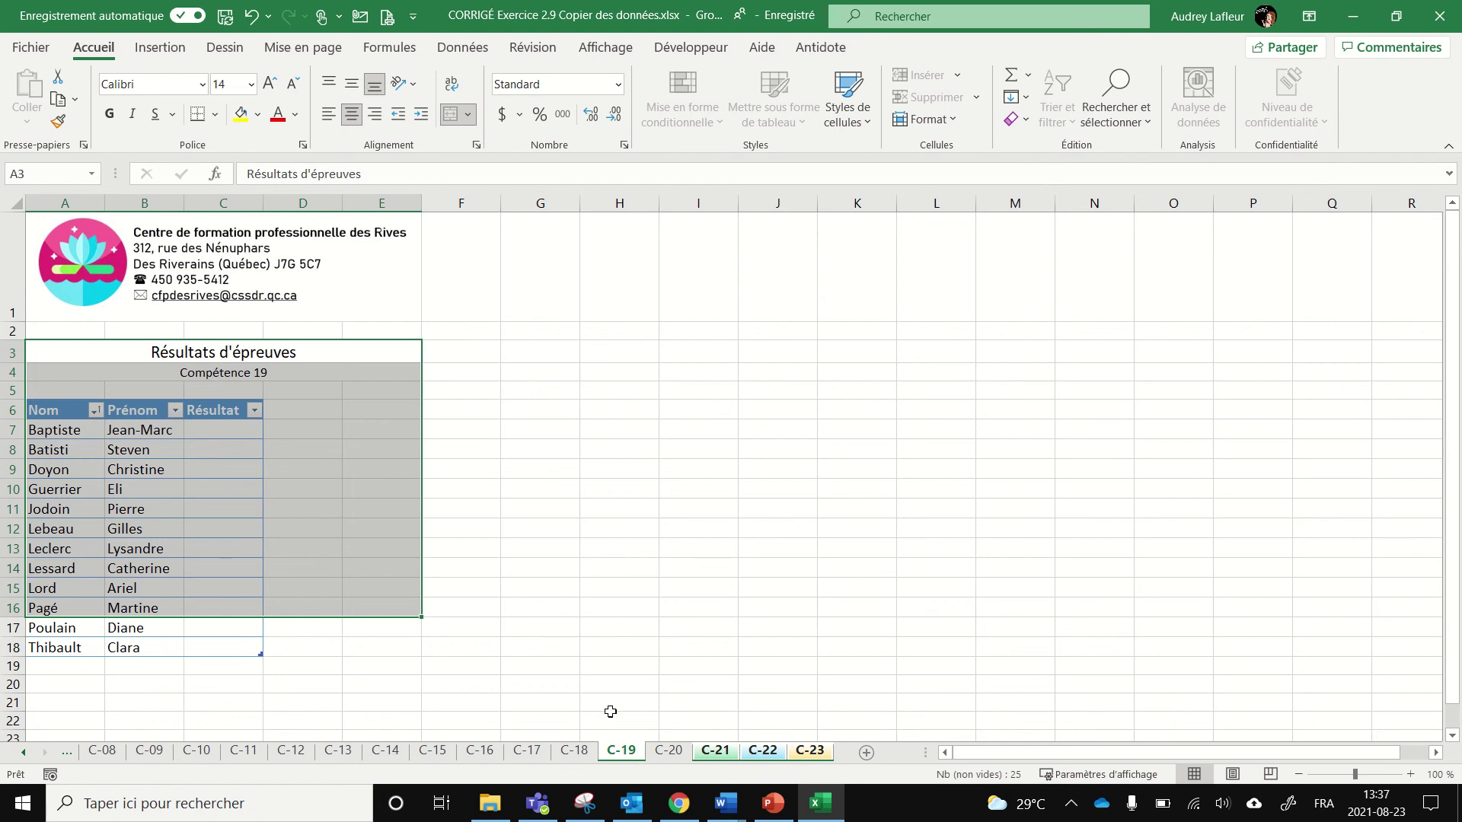
click(716, 752)
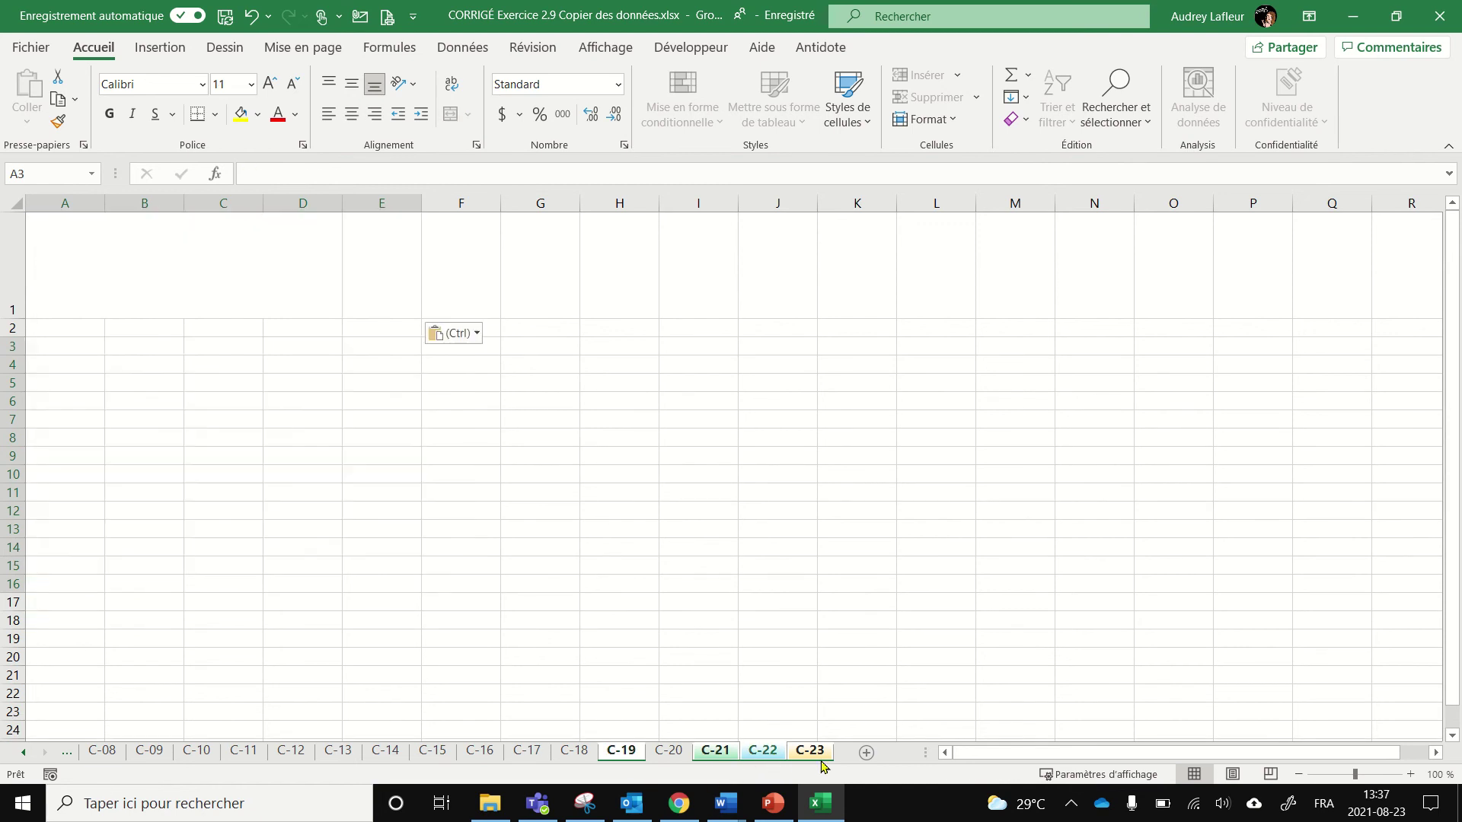
click(623, 752)
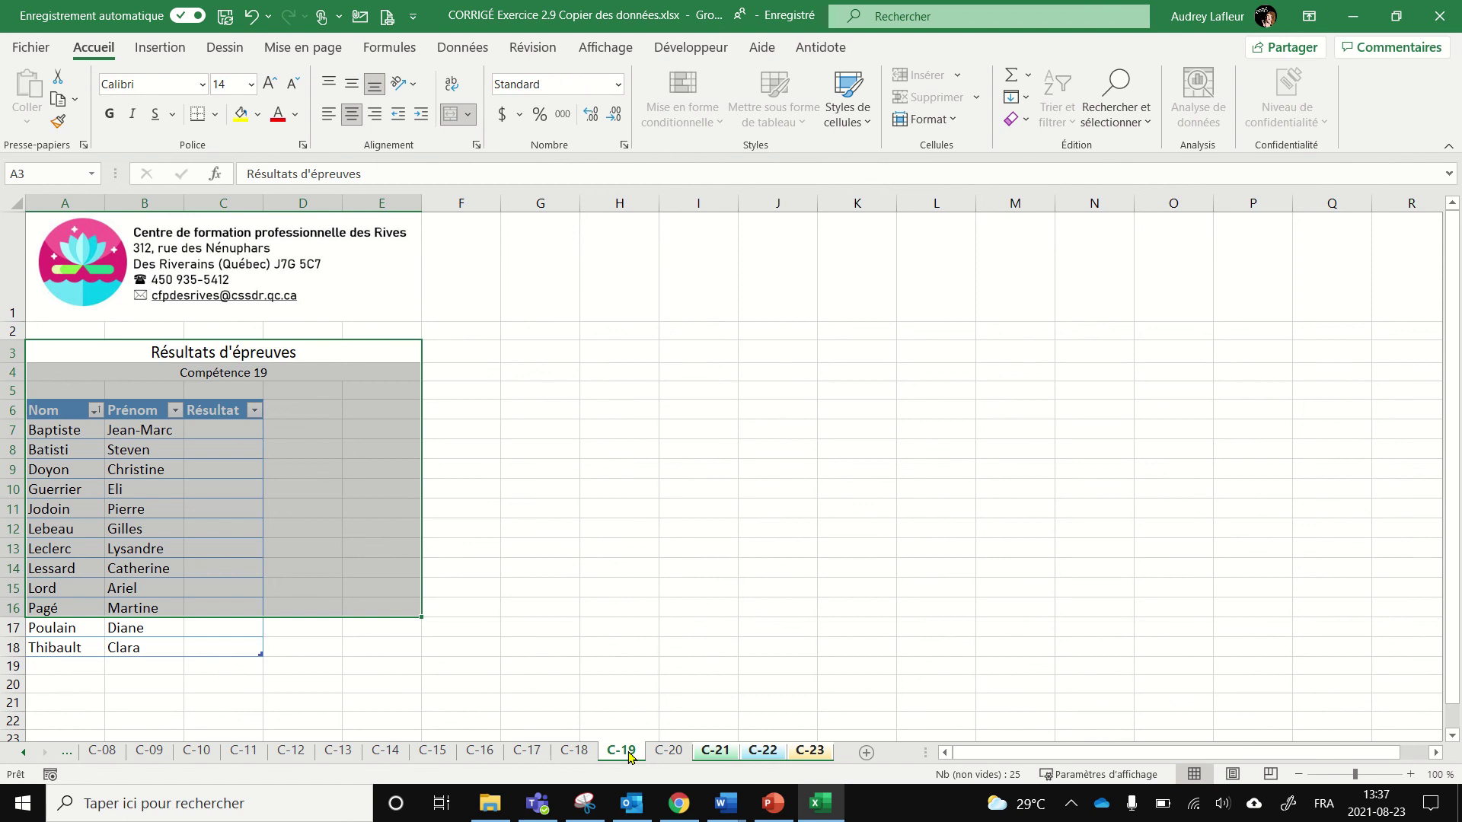
click(401, 486)
Step: Select A3:E18 on C-19 and choose Recopier > Dans toutes les feuilles de calcul
mouse_move(69, 354)
mouse_down()
mouse_move(239, 609)
mouse_move(235, 646)
mouse_up()
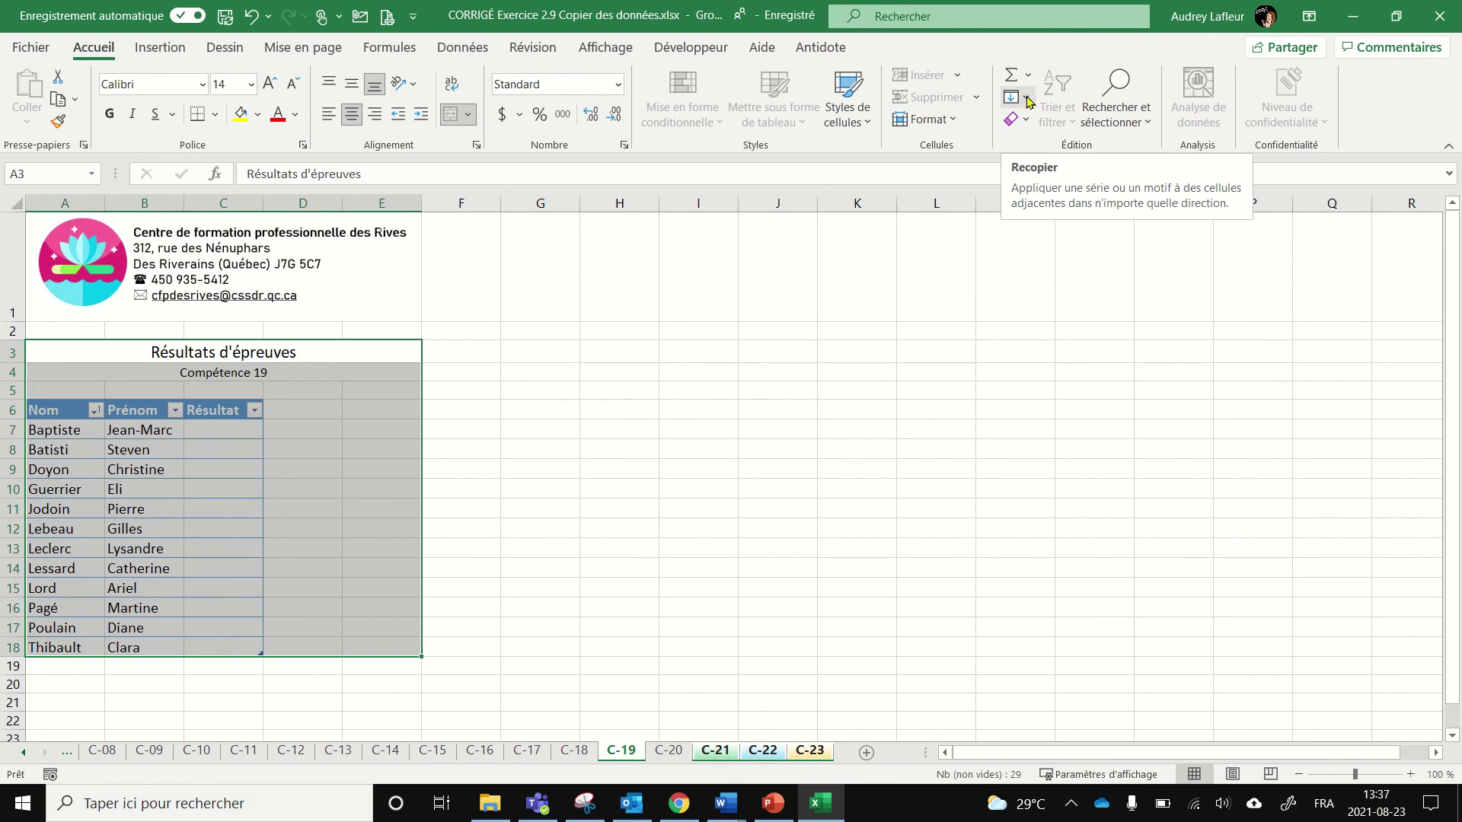
click(1027, 100)
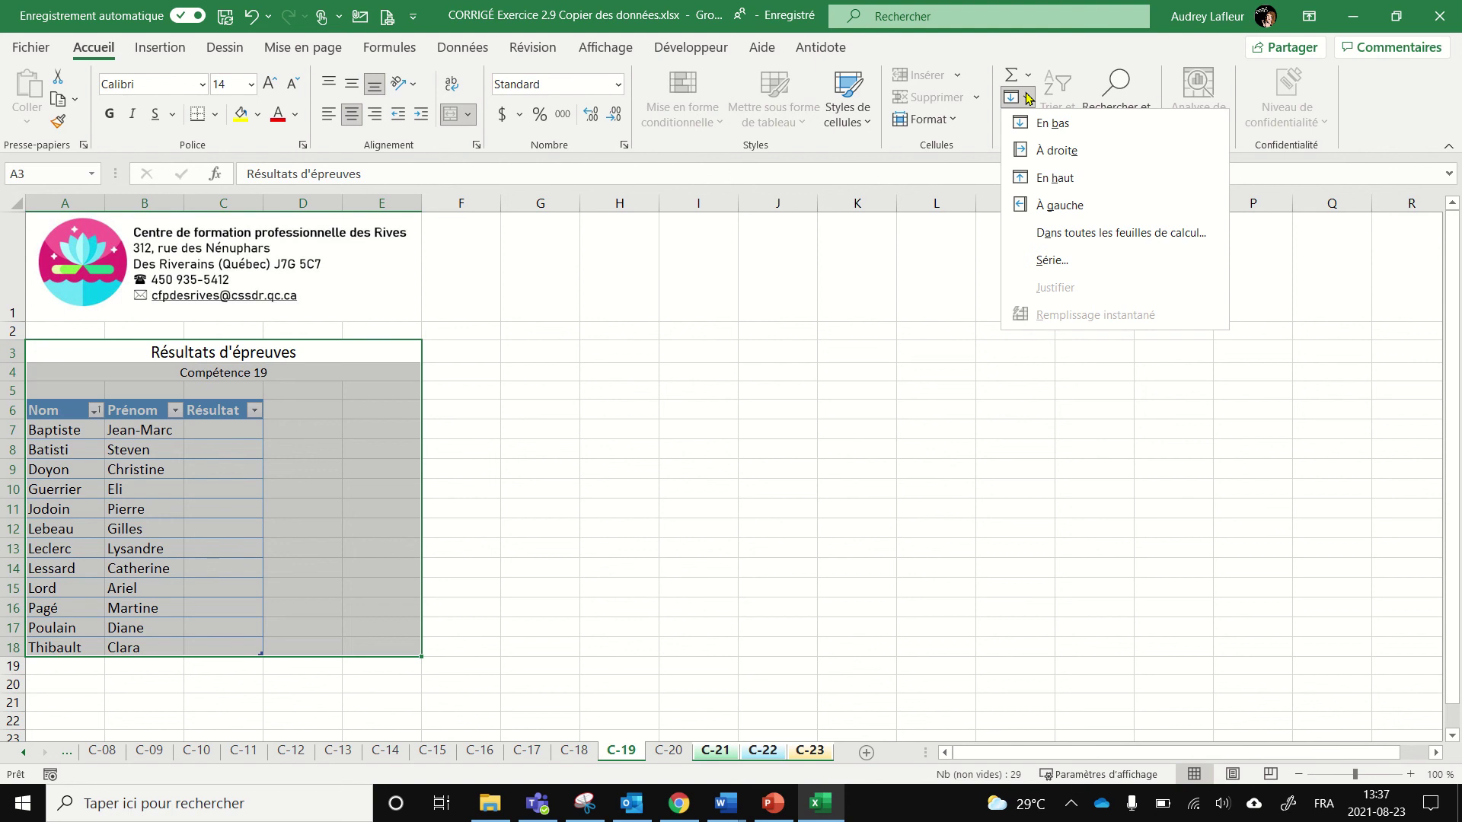
click(1087, 233)
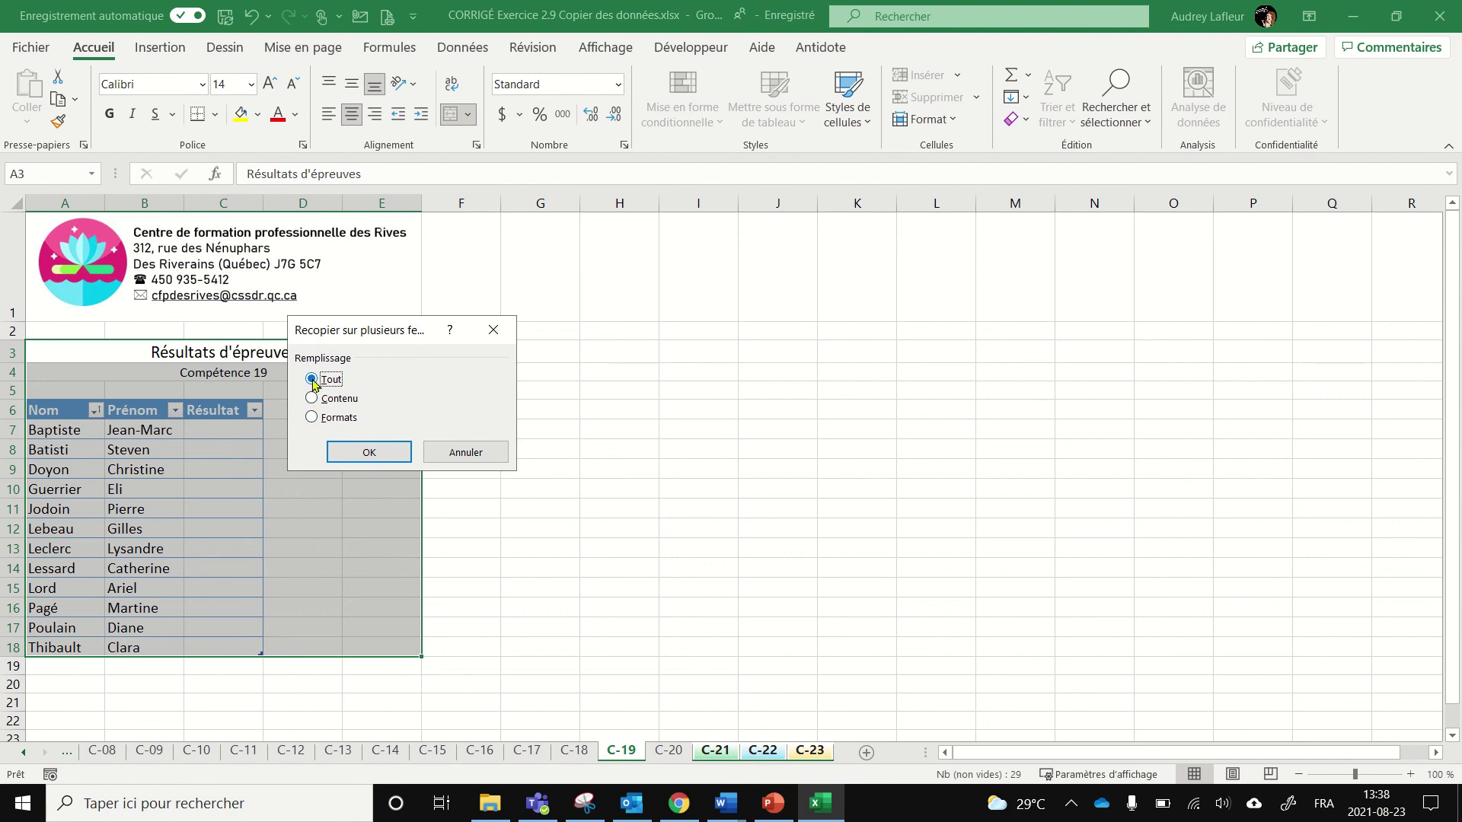
Step: Confirm the fill with Tout to copy both contents and formats
click(367, 454)
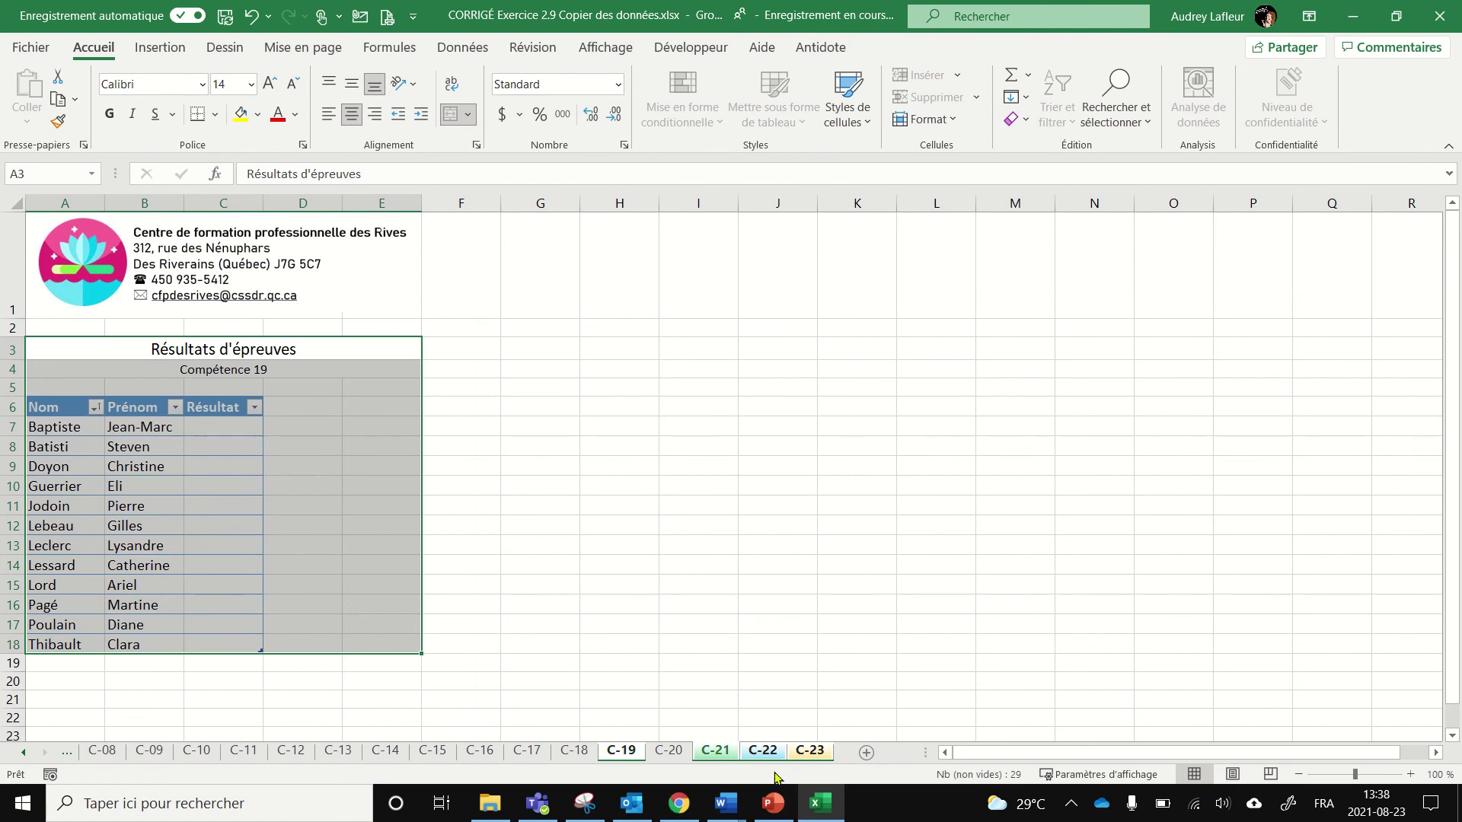
Step: Ungroup the sheets and check the copied table on C-21, C-22 and C-23, selecting A6:C18 on C-23
right_click(718, 756)
click(749, 742)
click(715, 751)
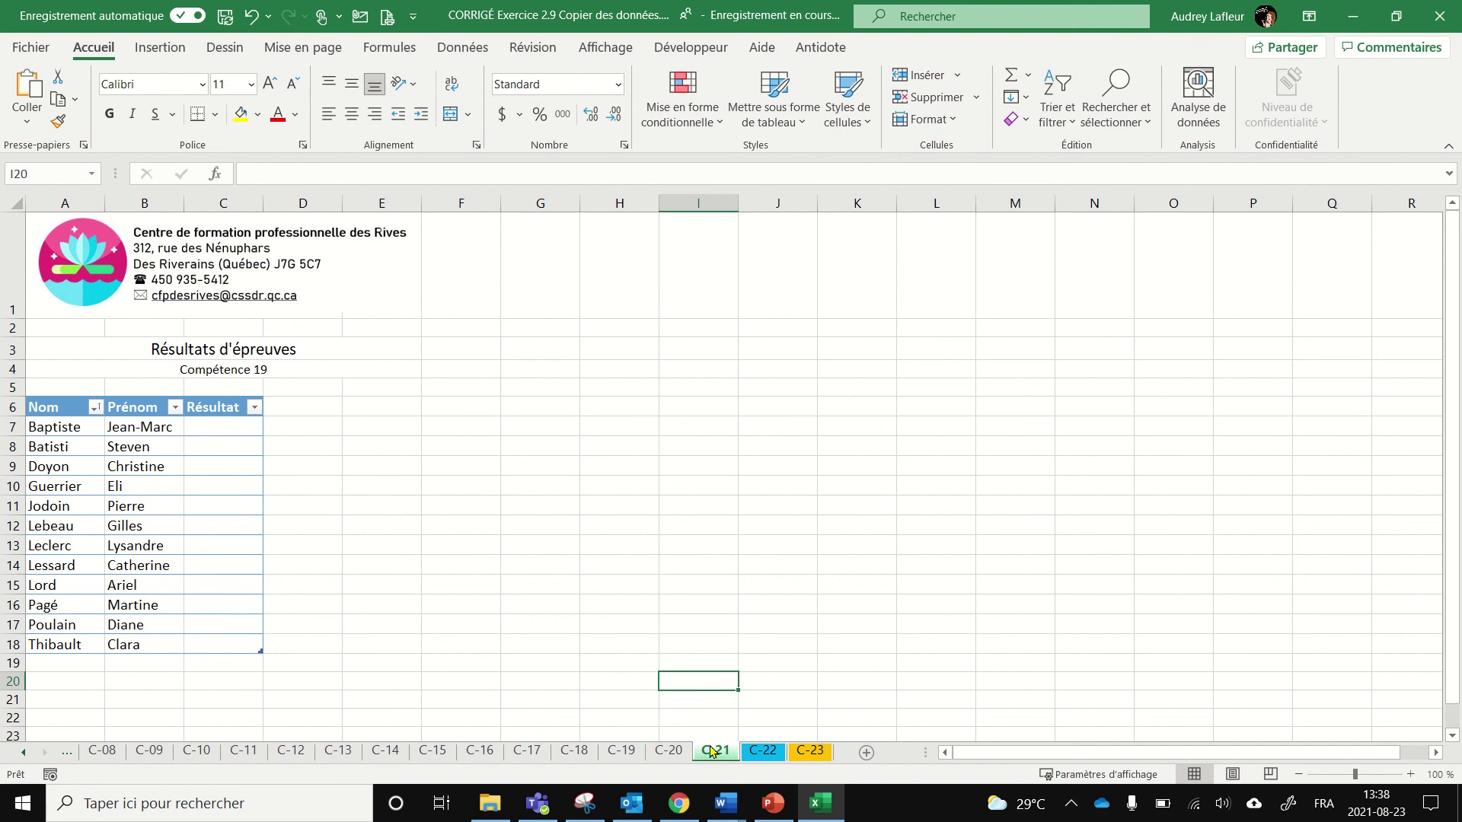
click(763, 752)
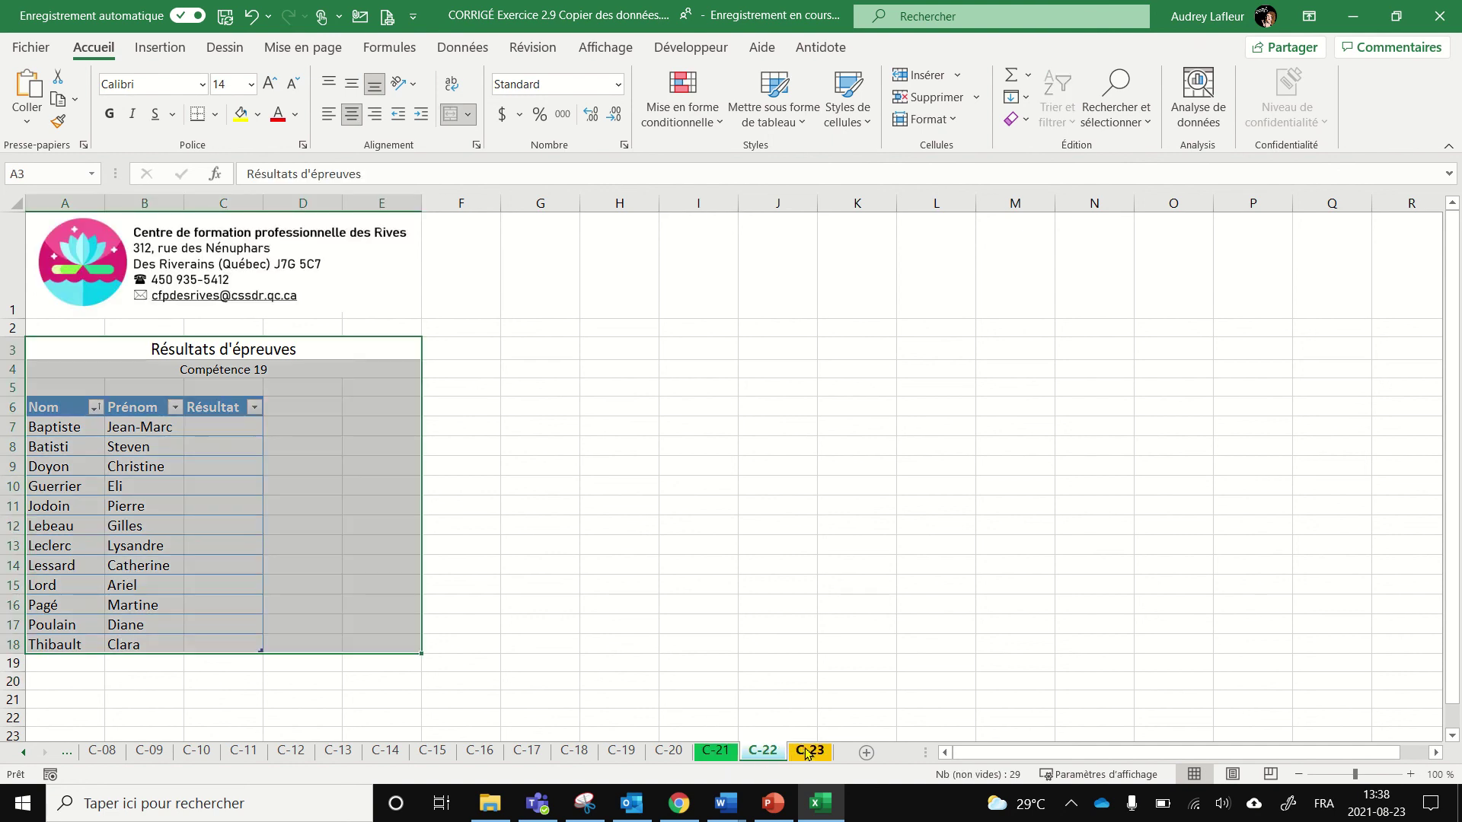
click(808, 753)
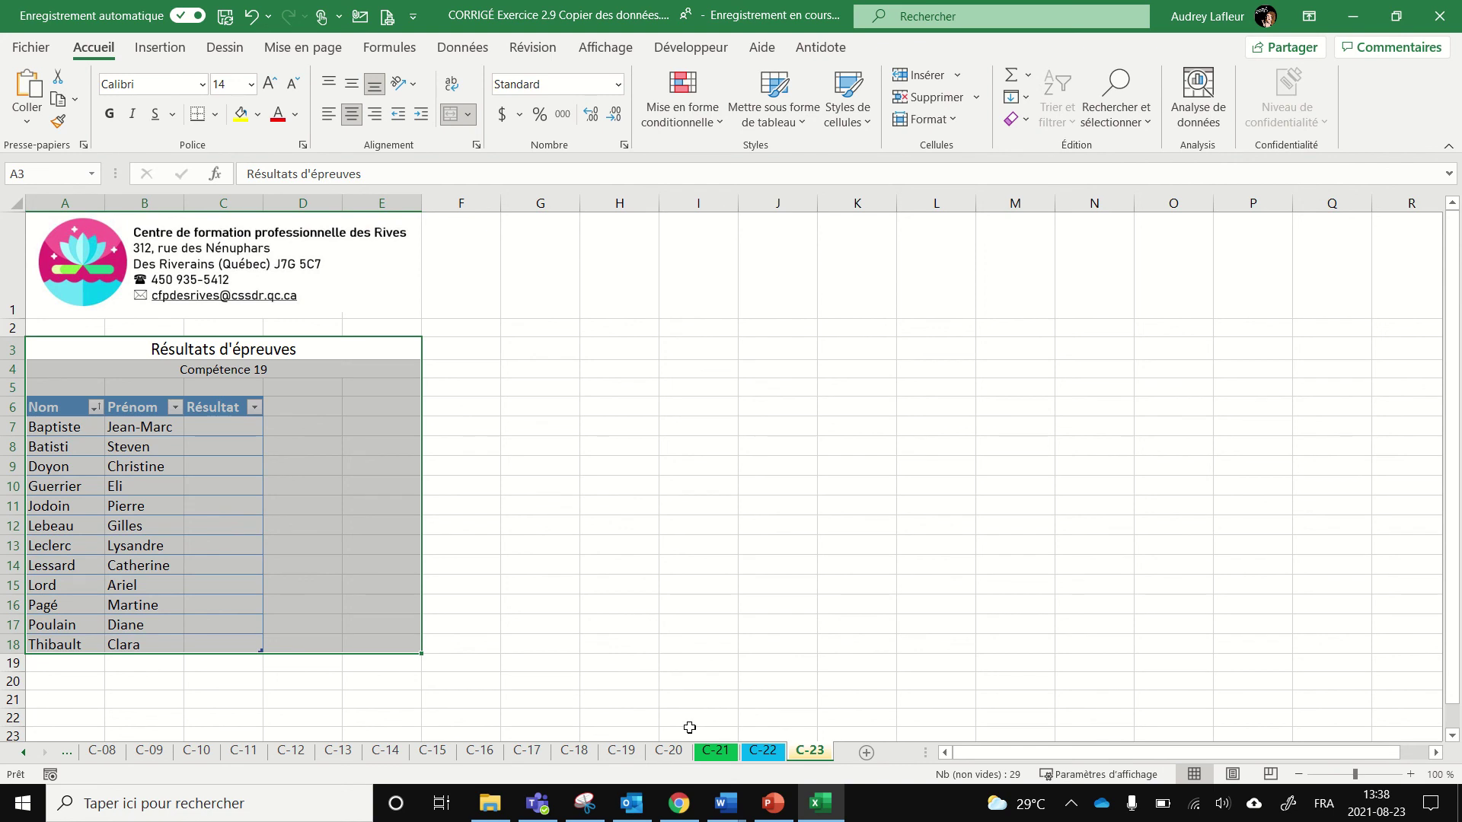
click(594, 567)
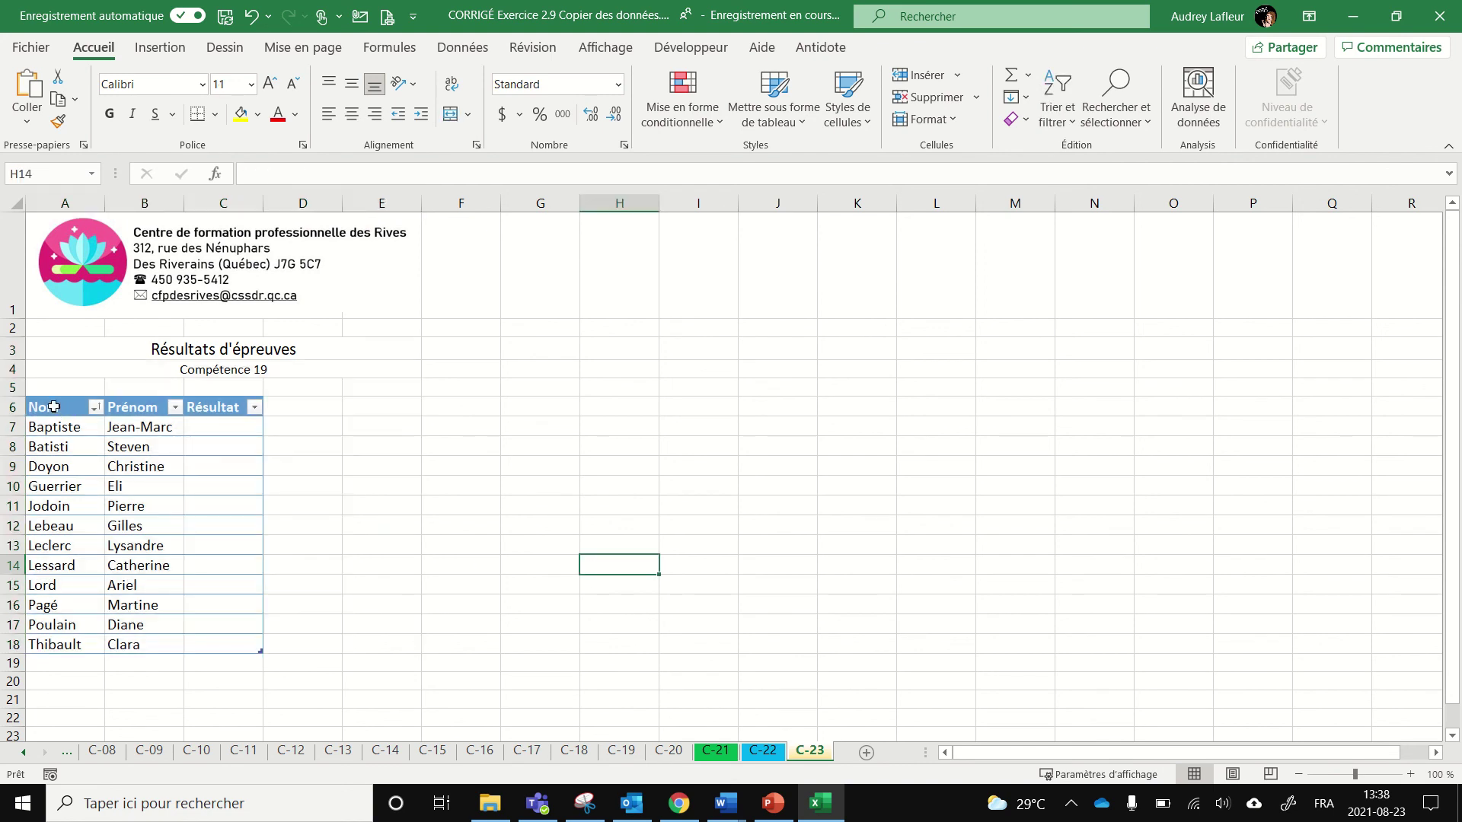
drag(53, 407, 217, 656)
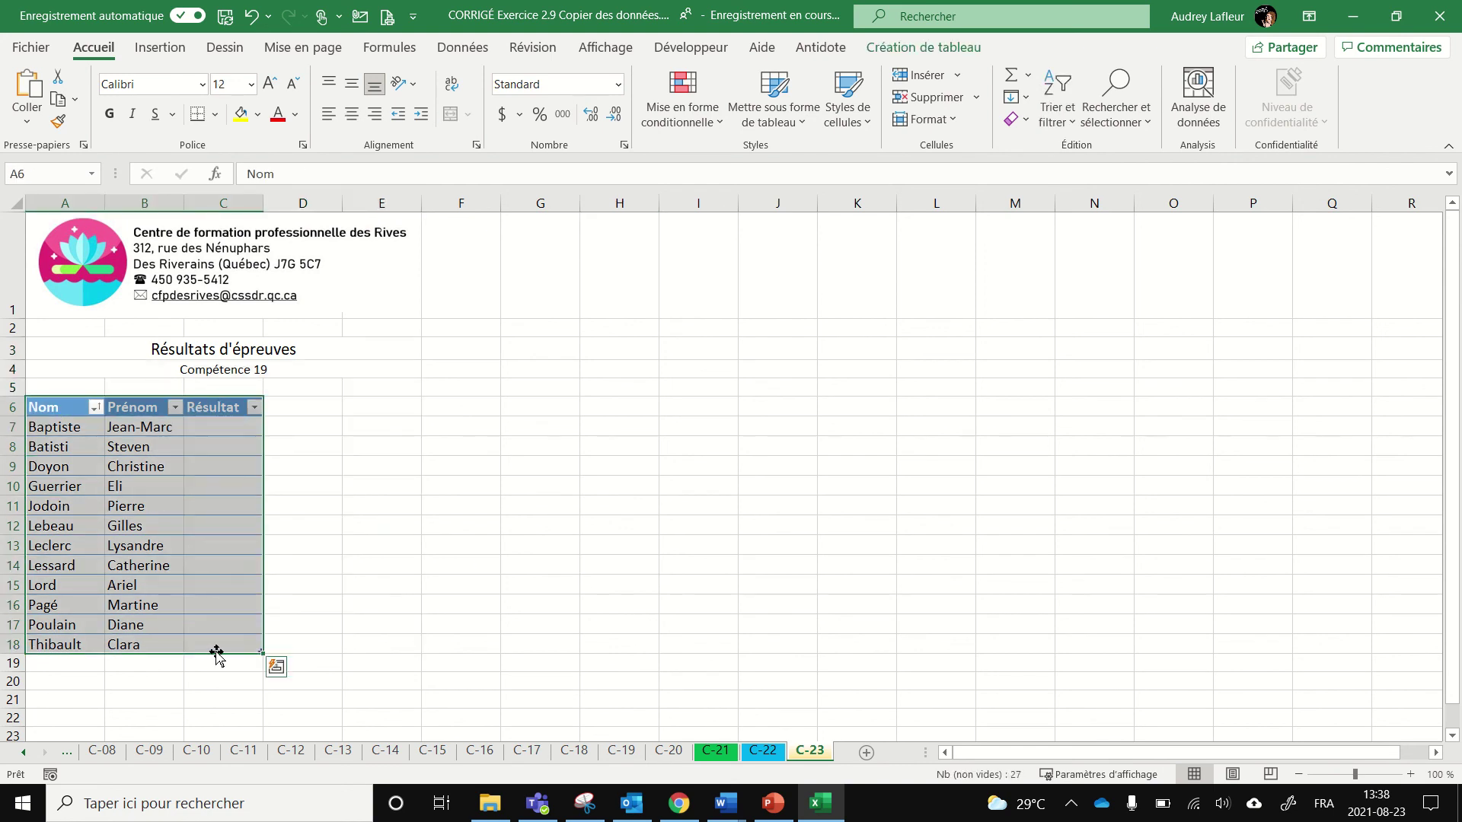